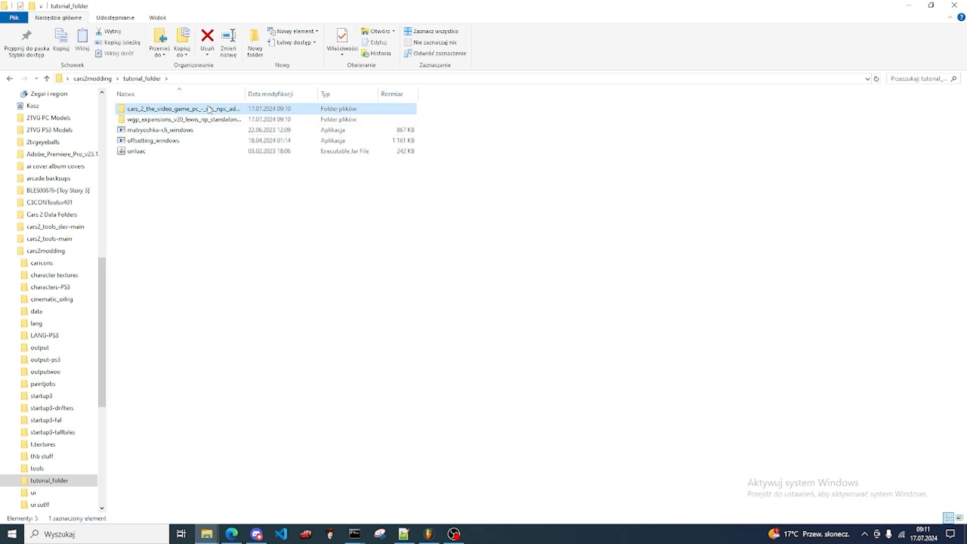
Step: Open the cars_2_the_video_game_pc DLC + NPC addon folder in a new window and browse to its assets\ui folder
right_click(208, 107)
click(225, 125)
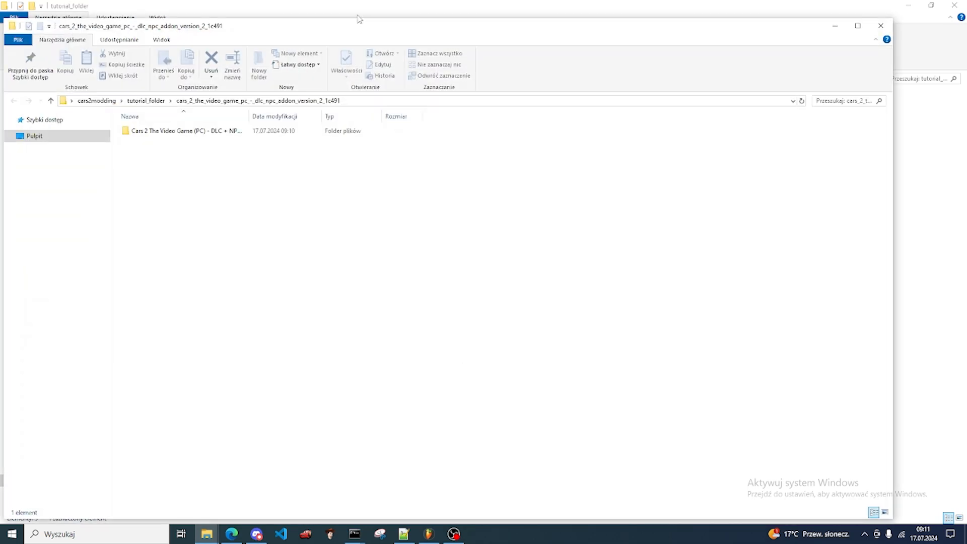
drag(325, 31, 550, 70)
click(384, 173)
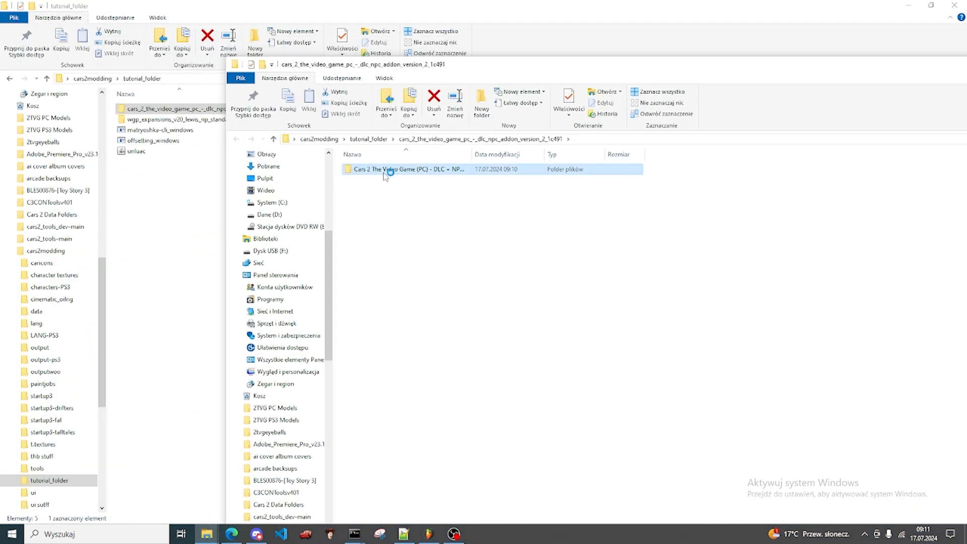
double_click(385, 174)
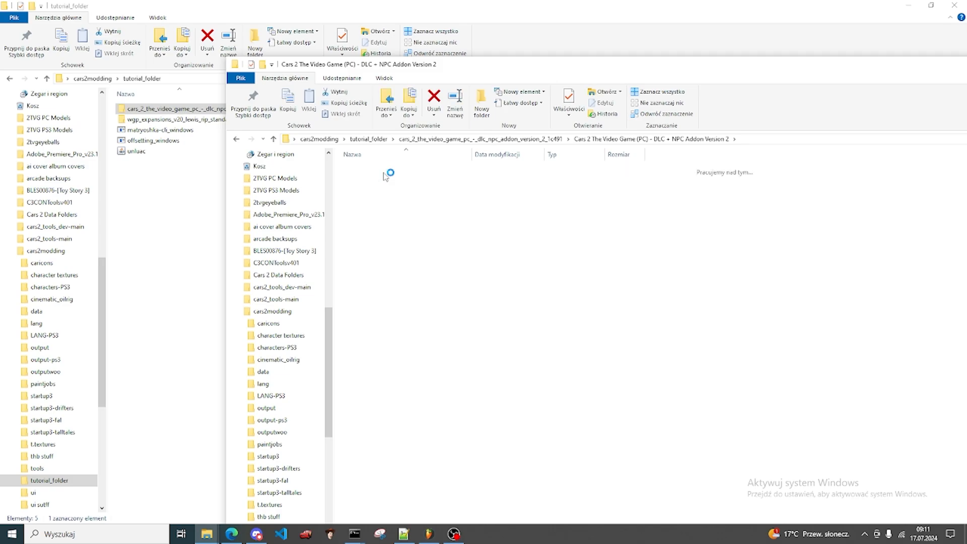
double_click(383, 170)
click(373, 222)
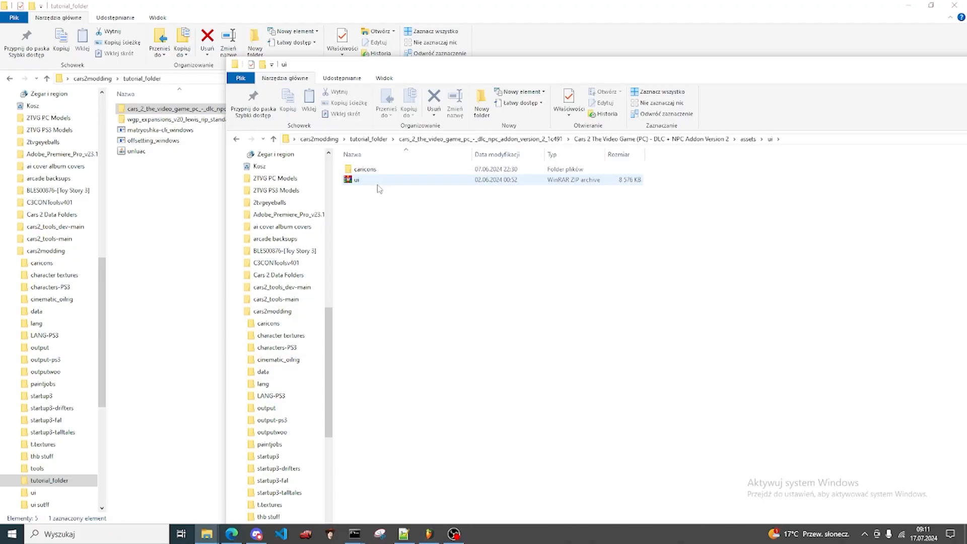
Step: Copy caricons.oct out of the DLC addon's ui.zip archive into tutorial_folder
click(378, 184)
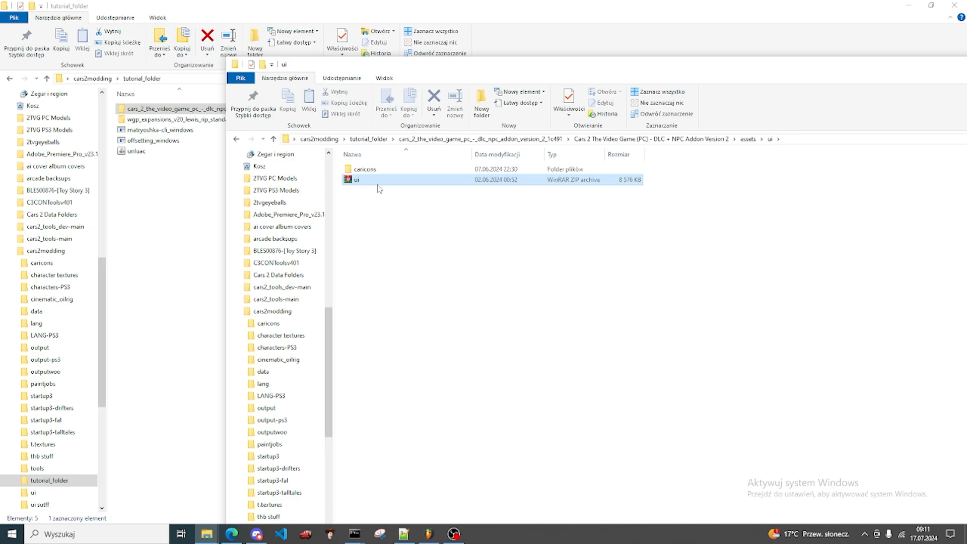
double_click(378, 182)
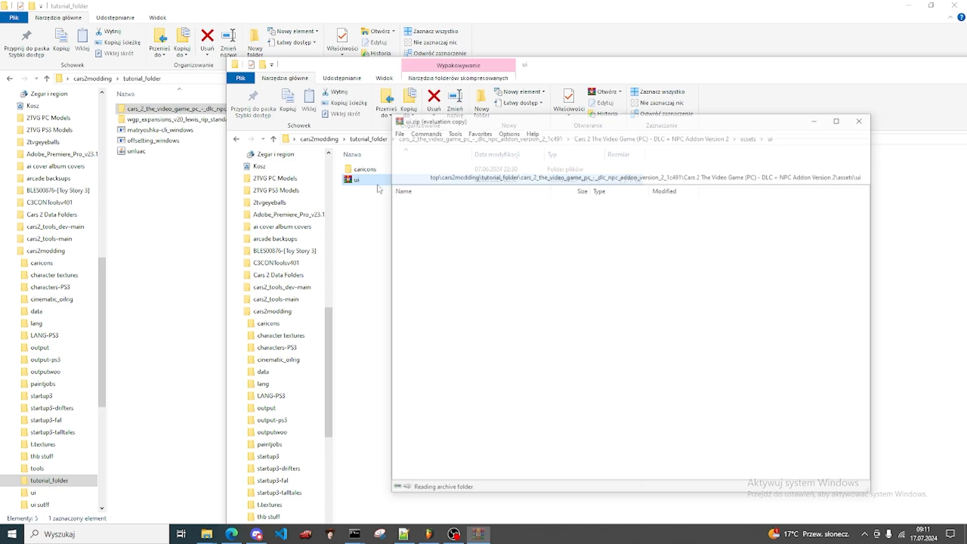
click(426, 222)
click(176, 208)
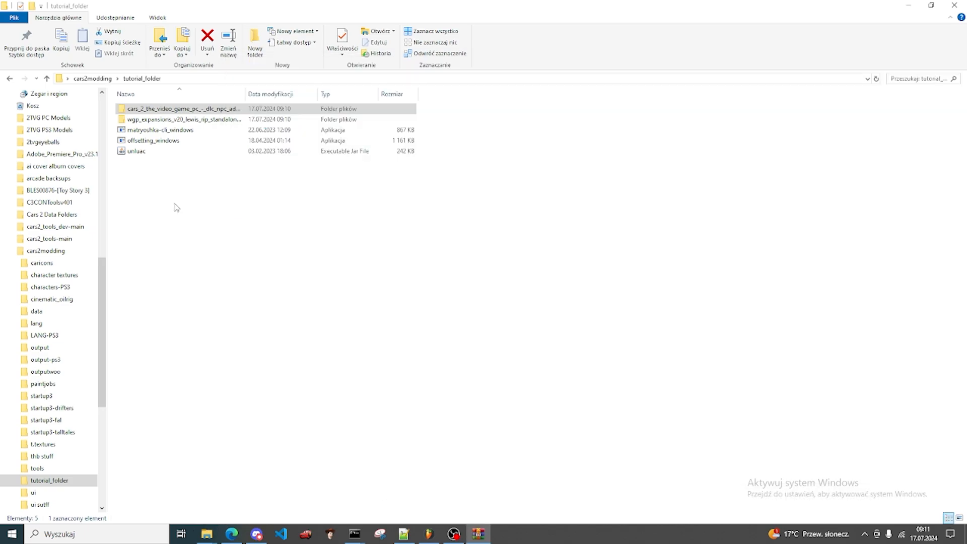
key(ctrl+v)
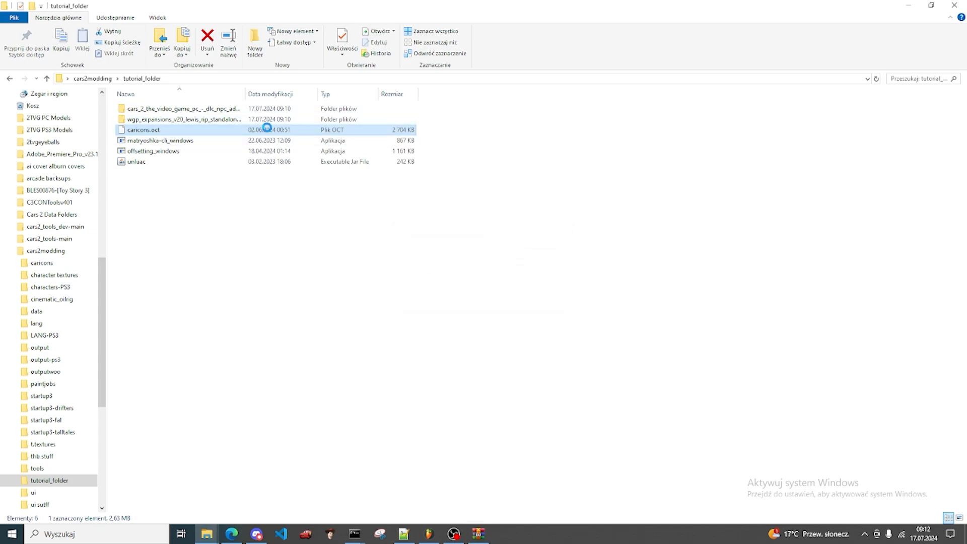
Step: Rename the extracted caricons.oct in tutorial_folder as caricons_dlc.oct
right_click(269, 131)
click(291, 325)
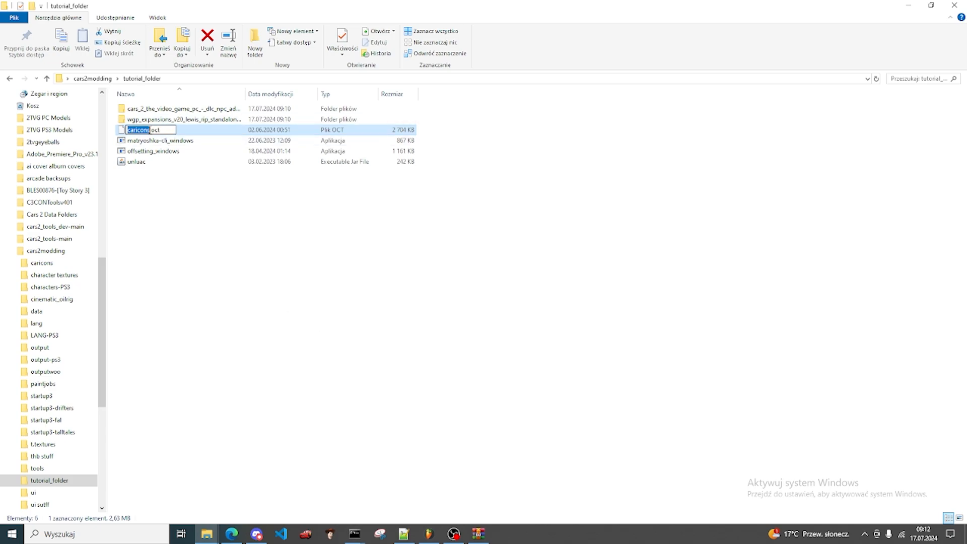
key(Right)
text(_dlc)
key(Return)
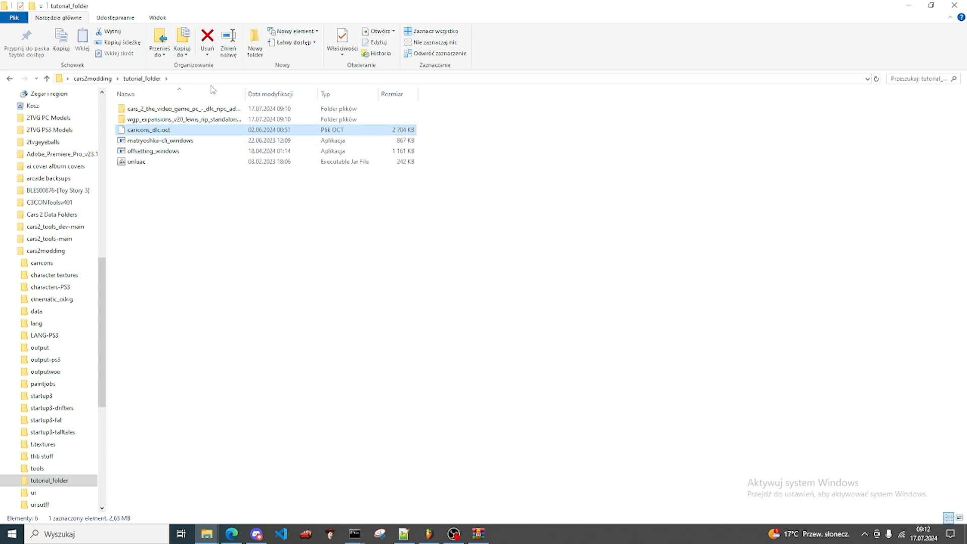
Step: Open a command prompt (cmd) in tutorial_folder
click(309, 79)
text(cmd)
key(Return)
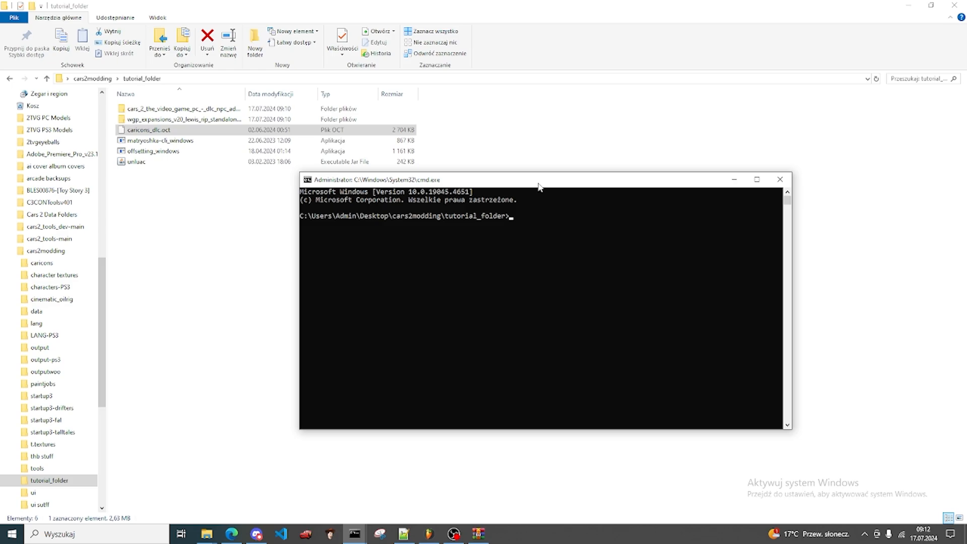
Step: Decode the DLC icons with their textures by running offsetting_windows.exe oct decode caricons_dlc.oct dlc.json -t
text(of)
key(Tab)
text(oct )
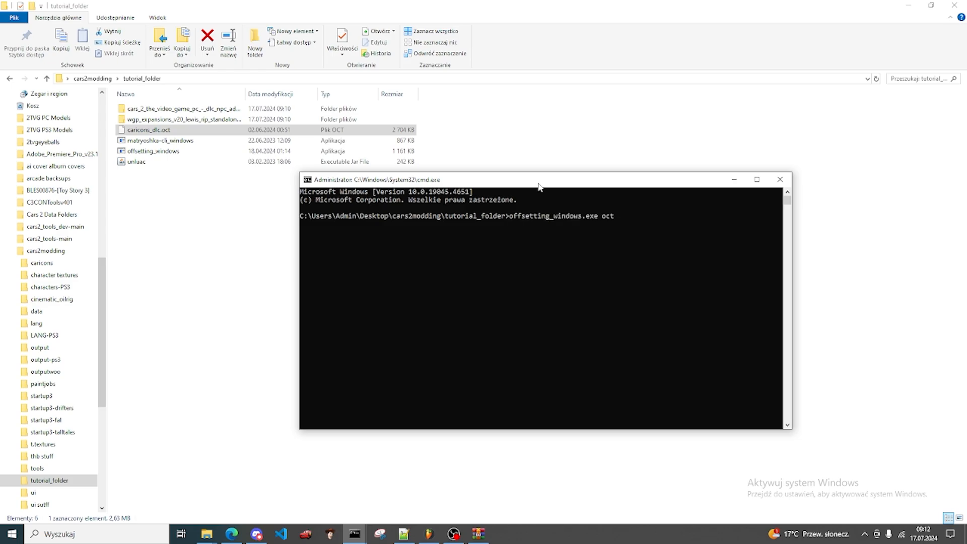
text(decode ca)
text(r)
key(Tab)
text(dlc.json)
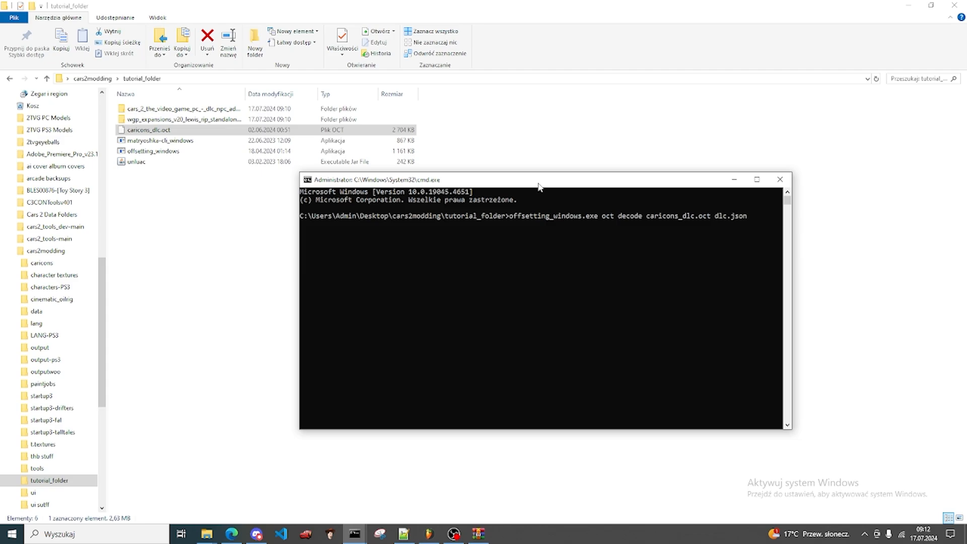
text( -t)
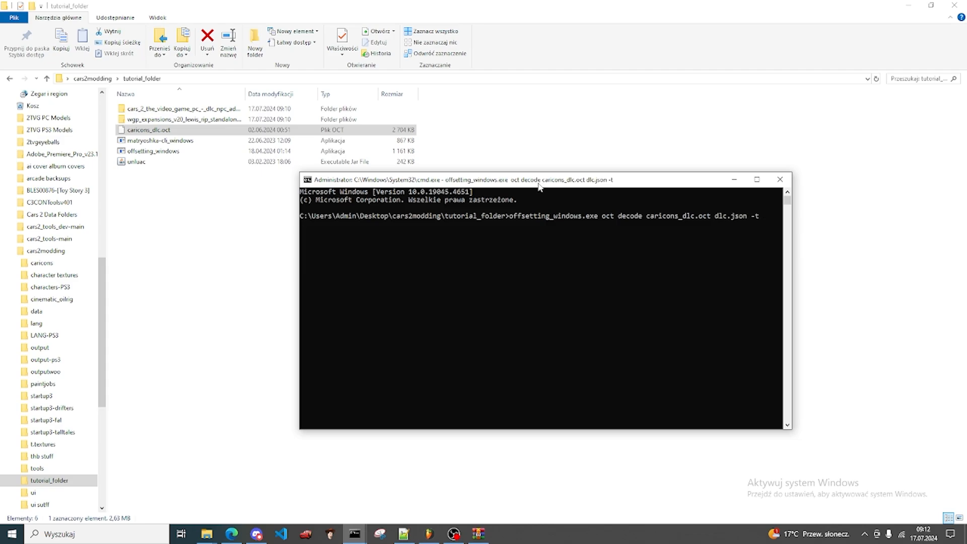
key(Return)
drag(552, 181, 579, 138)
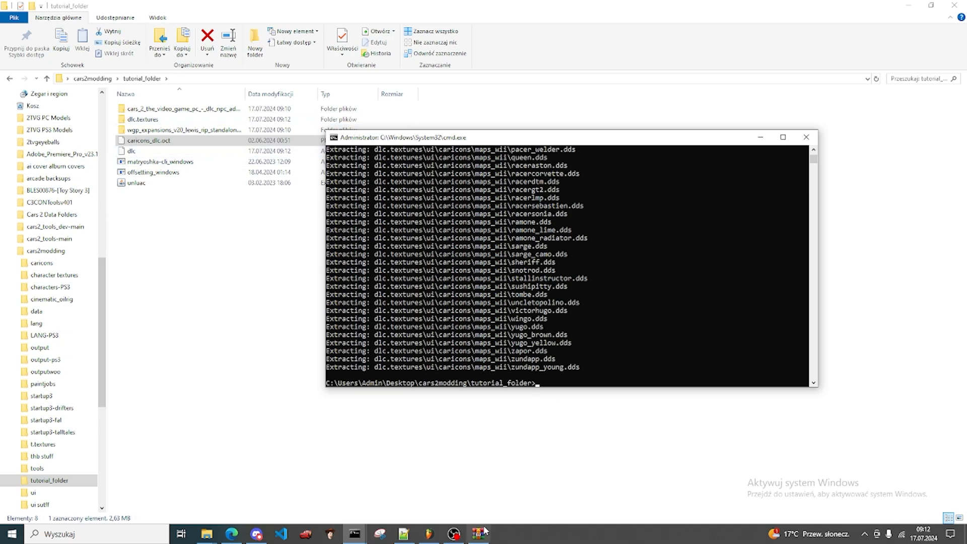
Step: Copy caricons.oct from the ui.zip archive in the WGP Expansions assets\ui folder into tutorial_folder
click(180, 130)
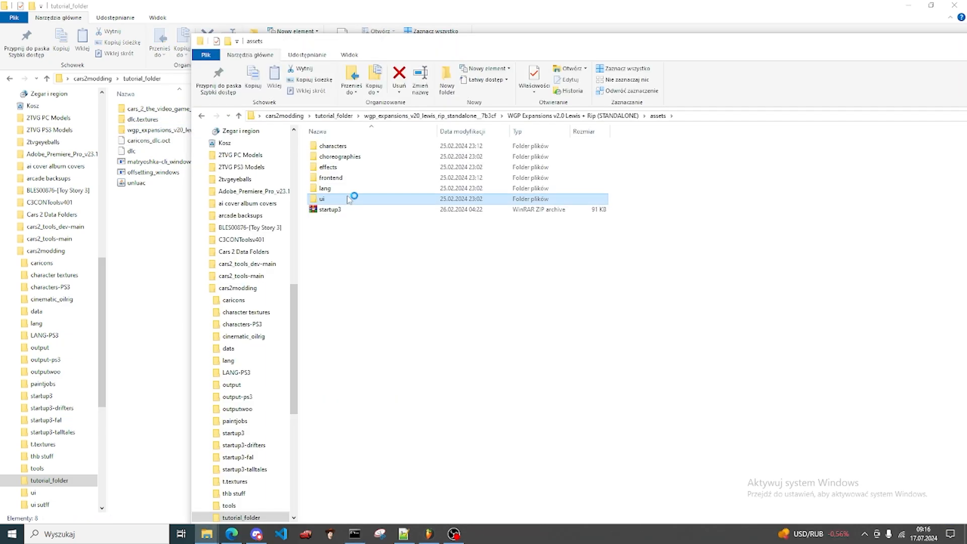
double_click(356, 196)
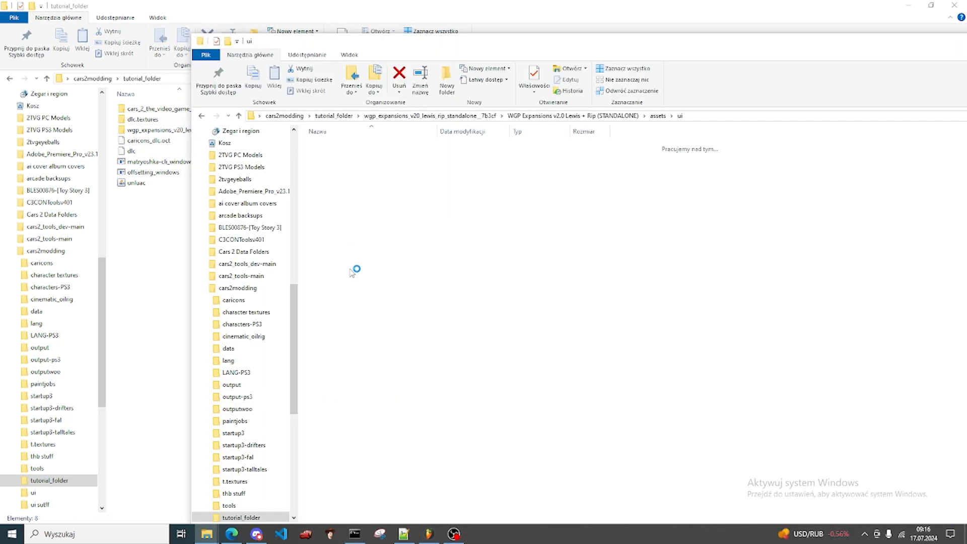
double_click(342, 275)
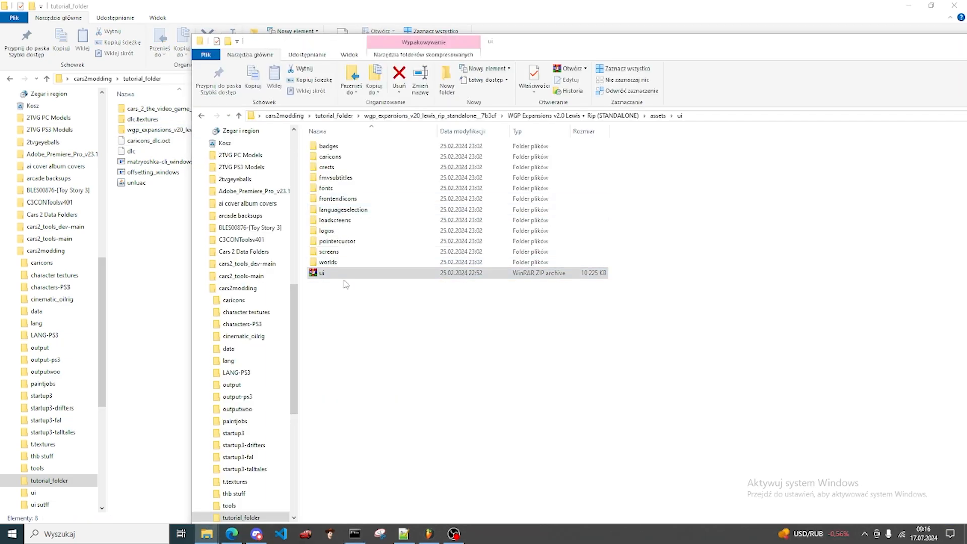
drag(423, 218, 159, 247)
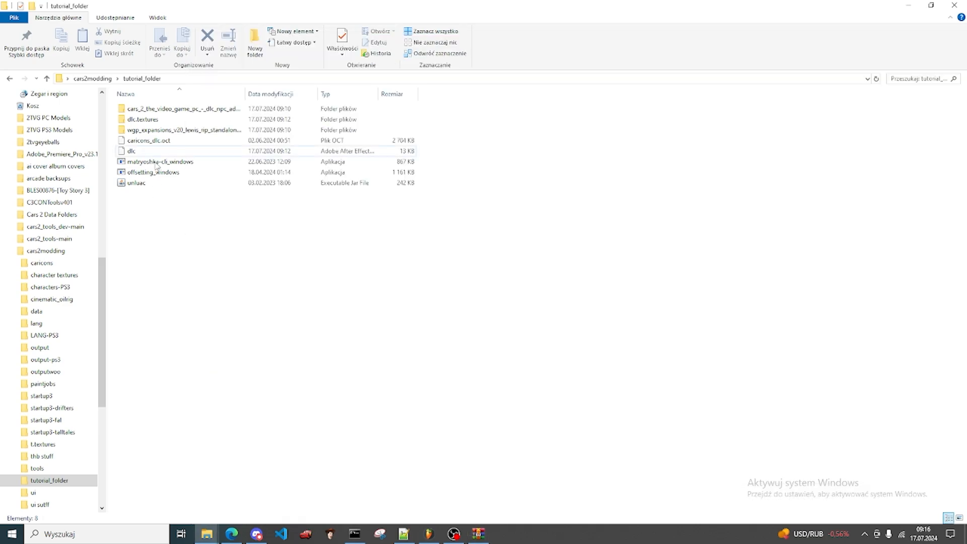
Step: Rename the newly extracted WGP caricons.oct as caricons_wgp.oct
right_click(336, 141)
click(371, 340)
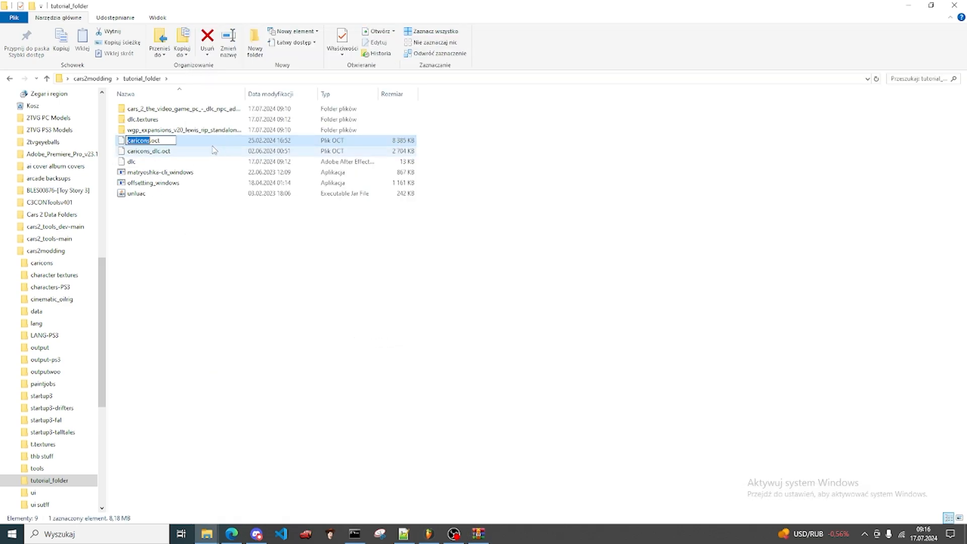
click(151, 140)
text(_wgp)
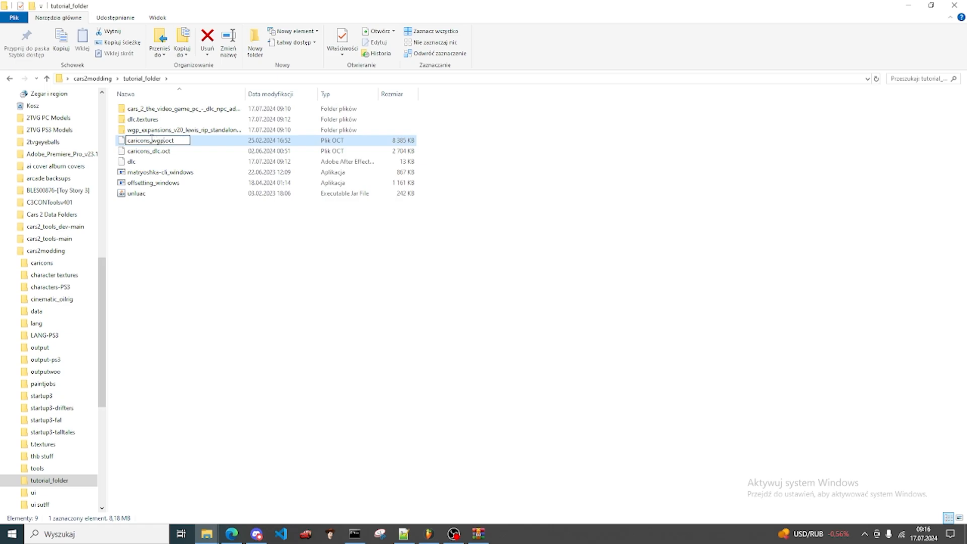
key(Return)
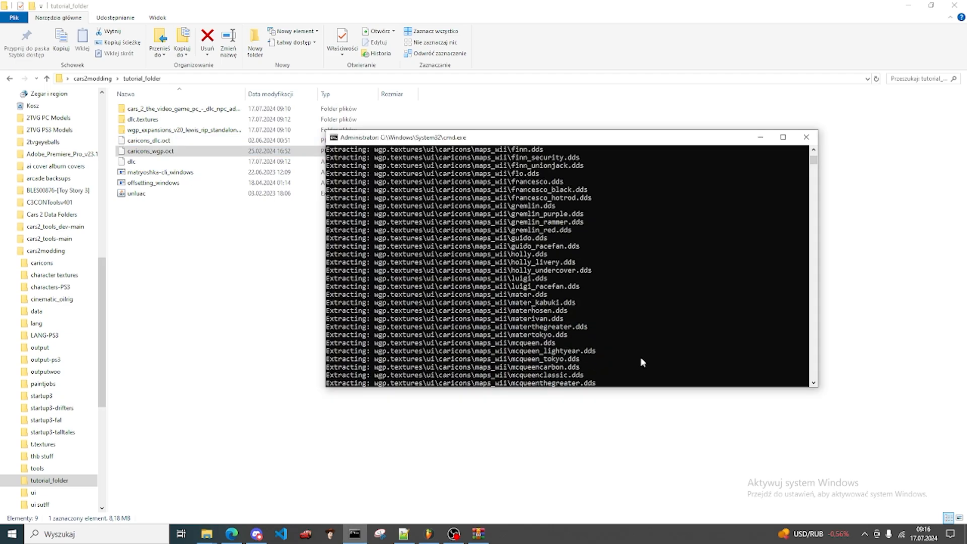
Step: Run offsetting_windows.exe oct decode caricons_wgp.oct wgp.json -t and highlight the extracted racerclutch.dds and racergt1.dds entries
scroll(641, 358, down, 15)
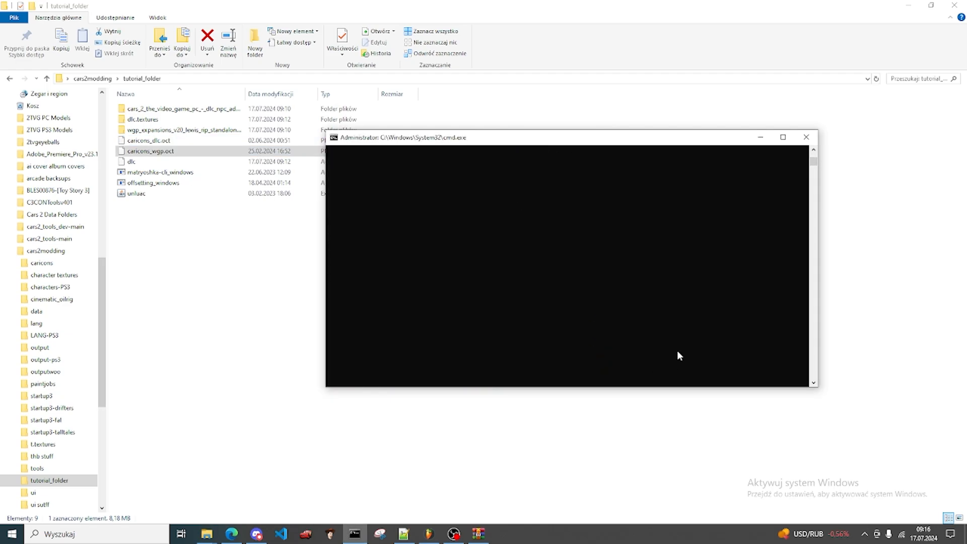
scroll(678, 355, up, 5)
text(offsetting_windows.exe oct decode caricons_wgp.oct wgp.json -t)
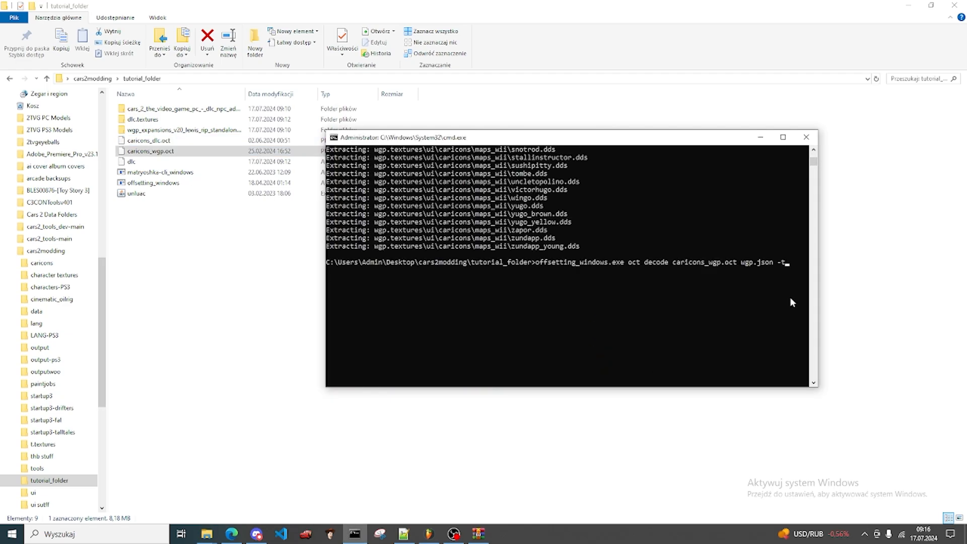
key(Left)
key(Left)
key(Left)
key(Left)
key(Left)
key(Left)
key(Left)
key(Left)
key(Left)
key(Left)
key(Return)
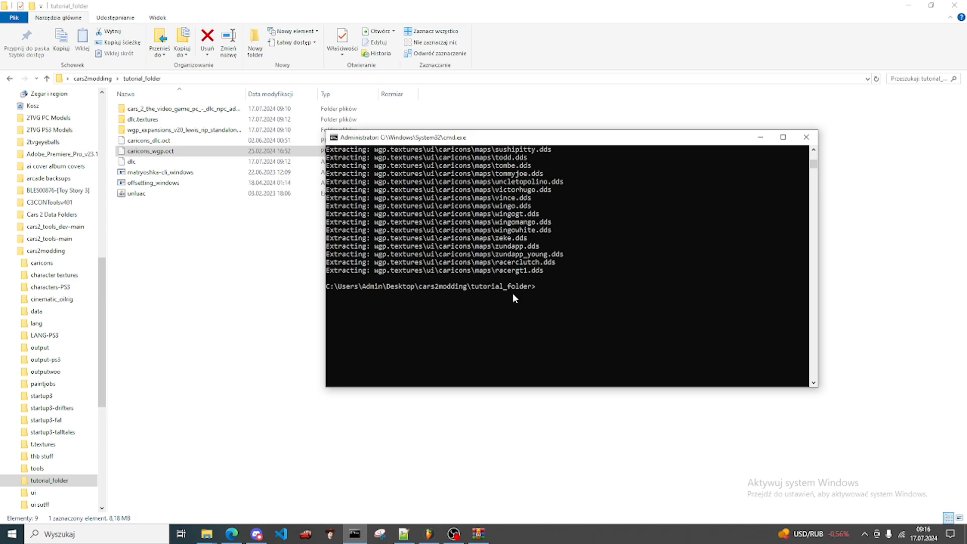
drag(544, 270, 496, 263)
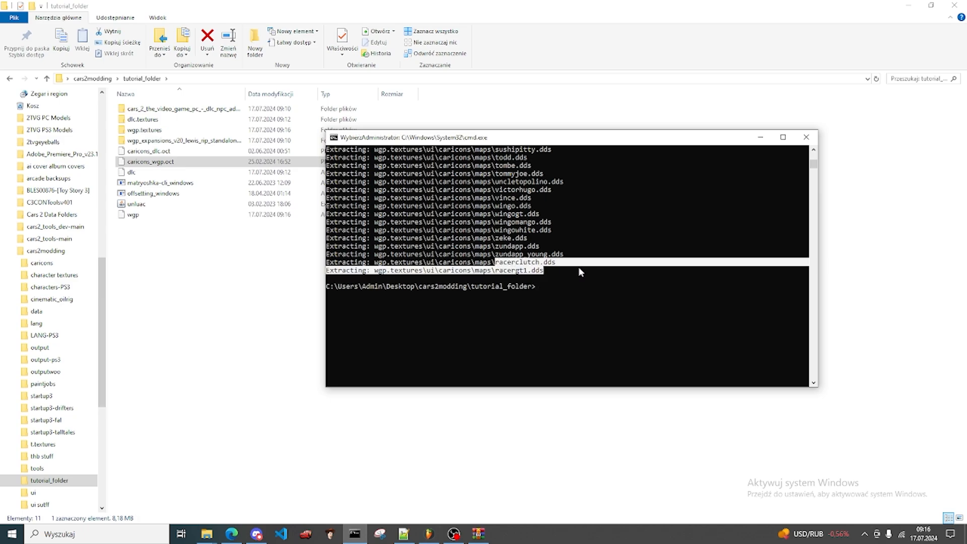
Step: Open wgp.textures in a new window, browse to ui\caricons\maps and select the racergt1 icon
click(176, 278)
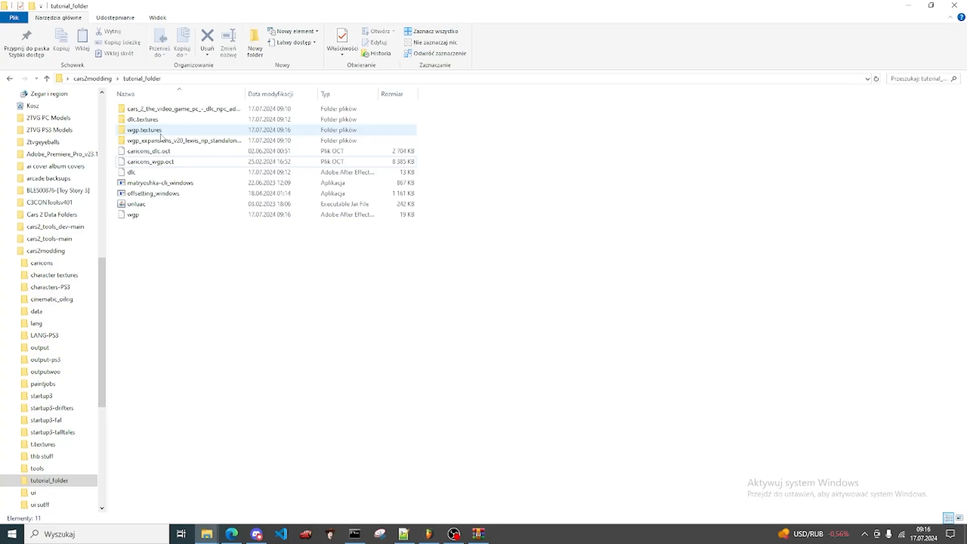
click(151, 130)
right_click(165, 131)
click(176, 152)
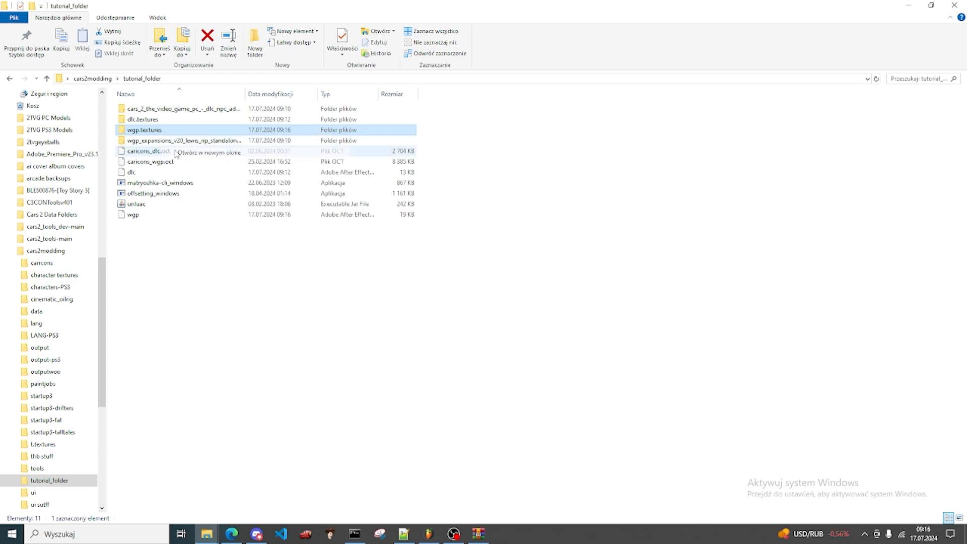
click(204, 113)
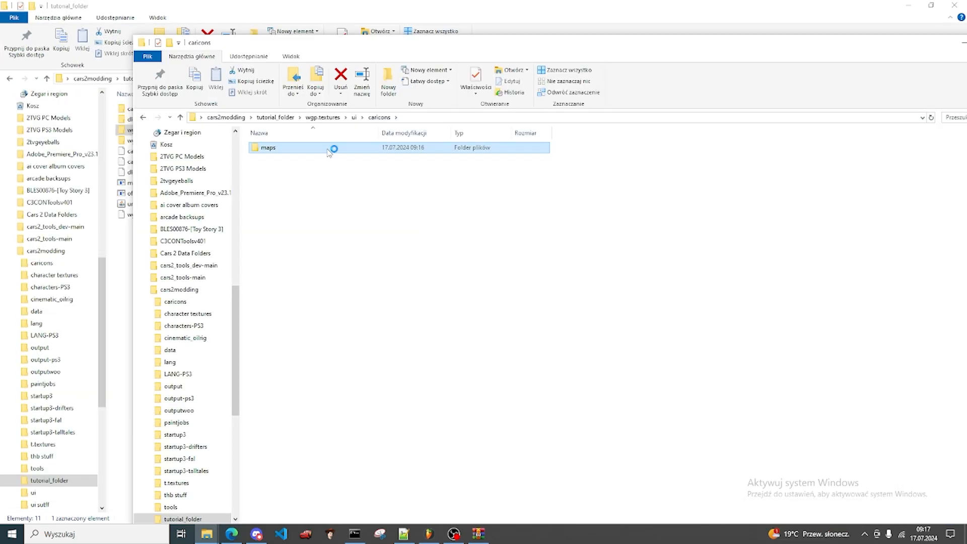
double_click(268, 148)
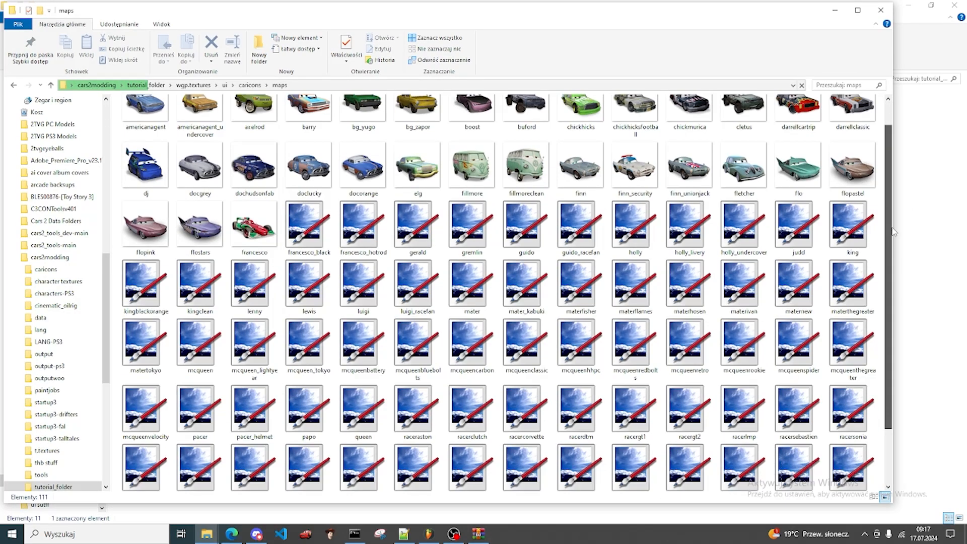
scroll(886, 212, down, 3)
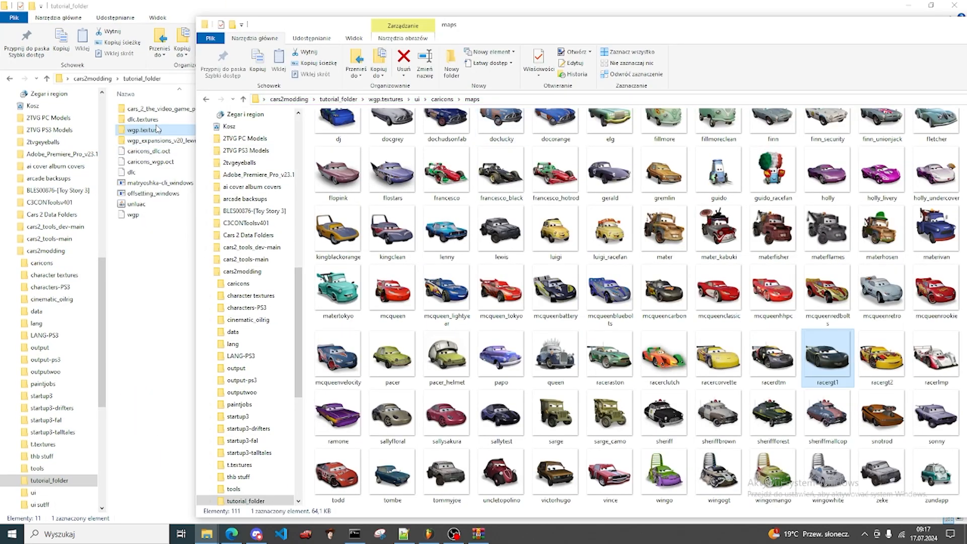
Step: Open dlc.textures in a new window and browse to its ui\caricons\maps_wii folder
click(156, 120)
double_click(266, 120)
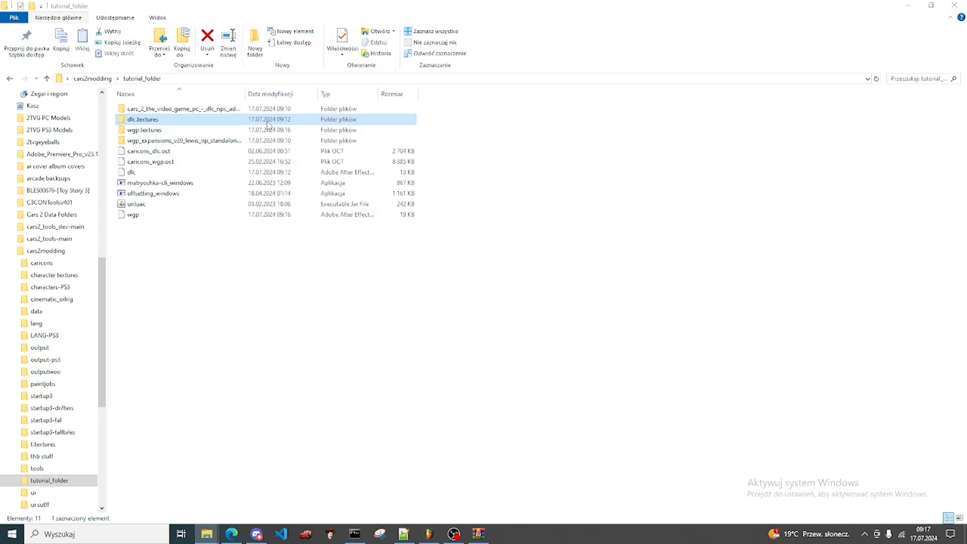
double_click(267, 116)
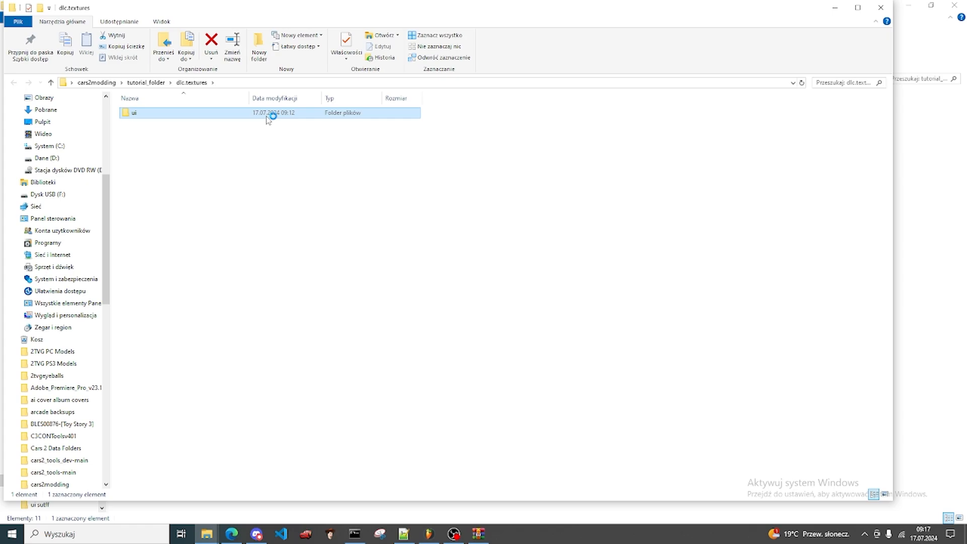
double_click(267, 116)
click(268, 116)
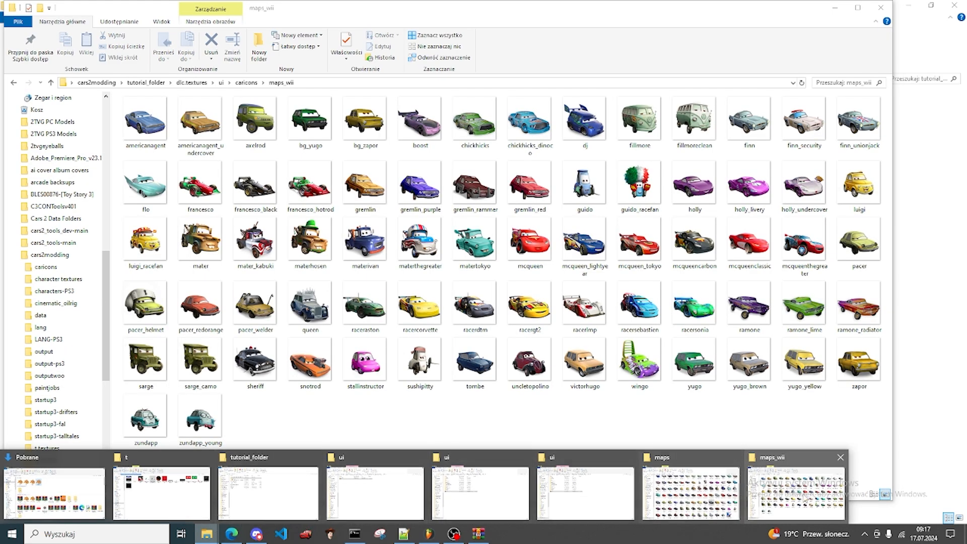
Step: Copy the racergt1 icon from the WGP maps folder into the DLC maps_wii folder
drag(707, 15, 590, 41)
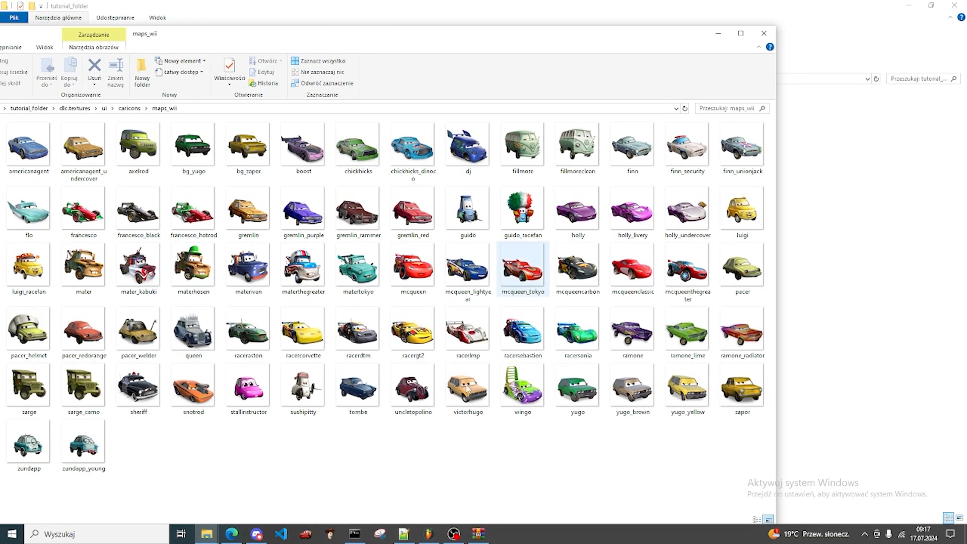
click(200, 533)
click(691, 497)
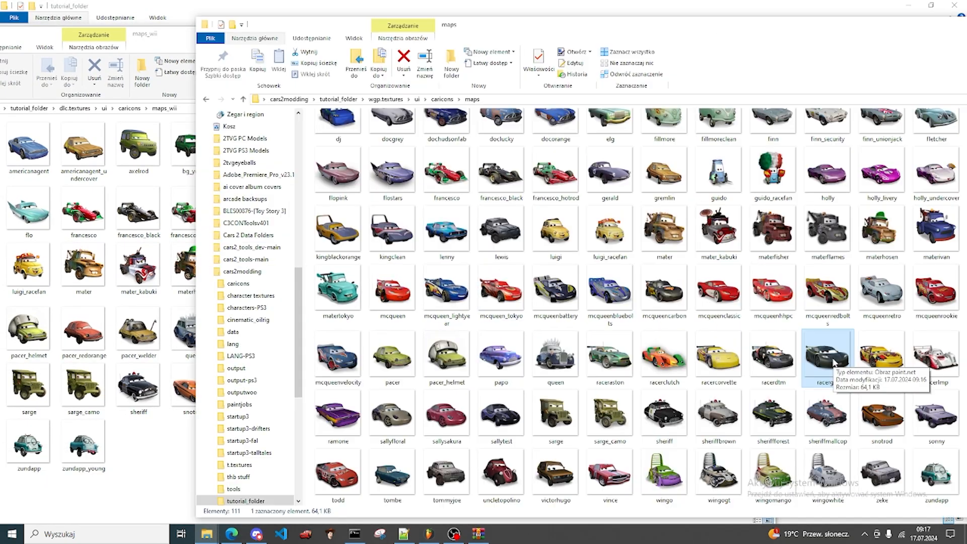
drag(823, 353, 123, 457)
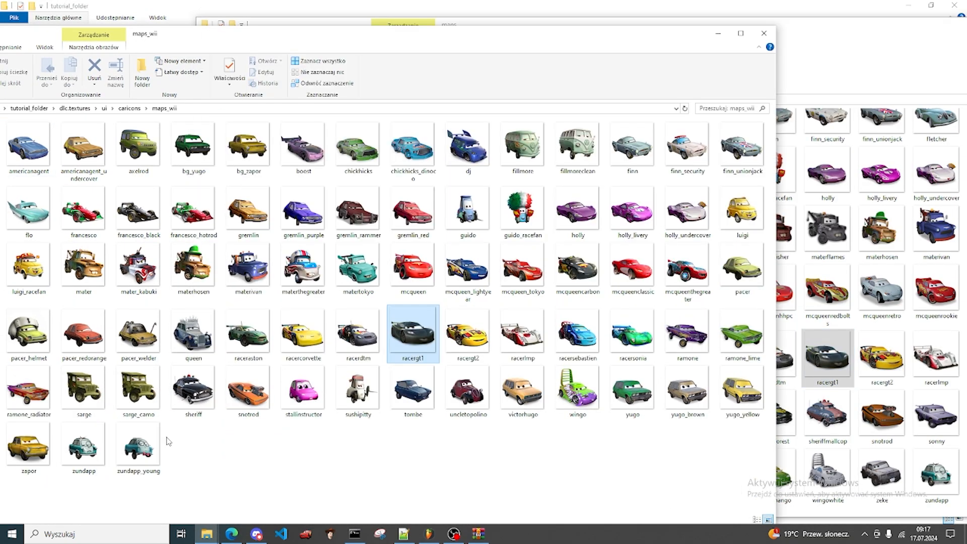
drag(956, 25, 787, 47)
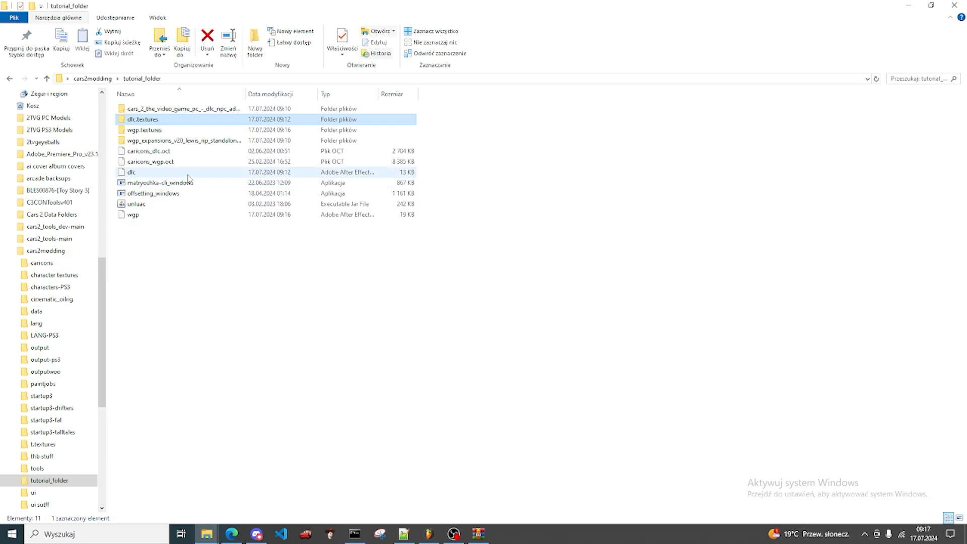
Step: Open dlc.json and wgp.json from tutorial_folder for editing in Notepad++
click(189, 173)
right_click(189, 174)
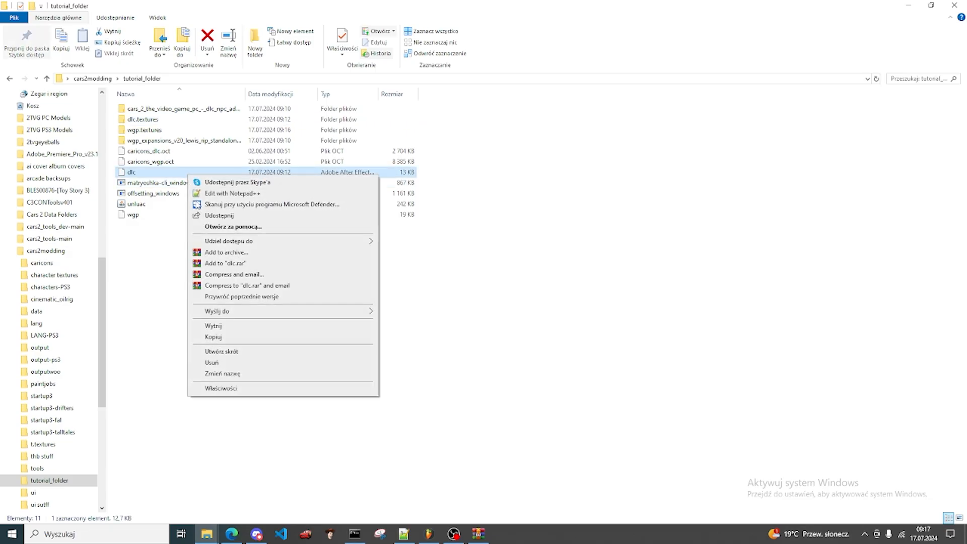
click(209, 193)
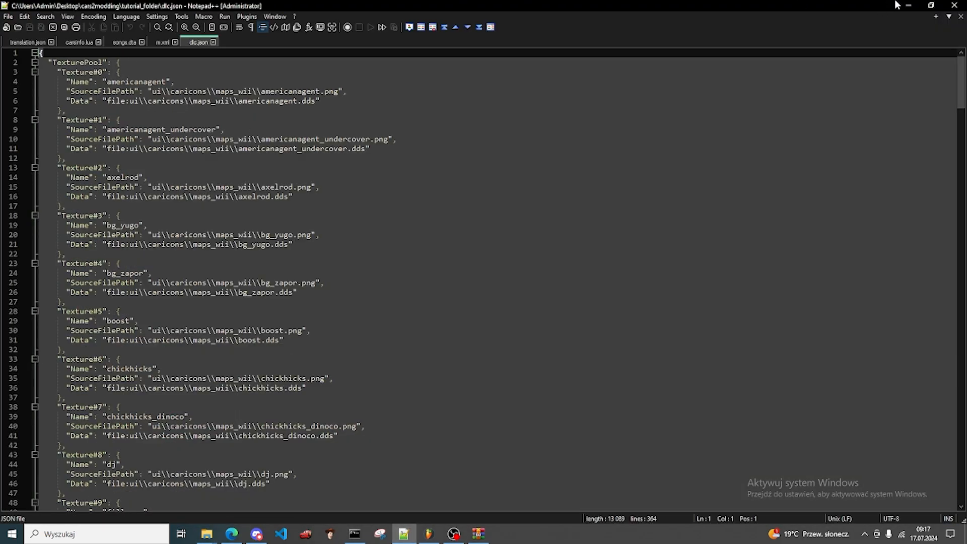
right_click(129, 215)
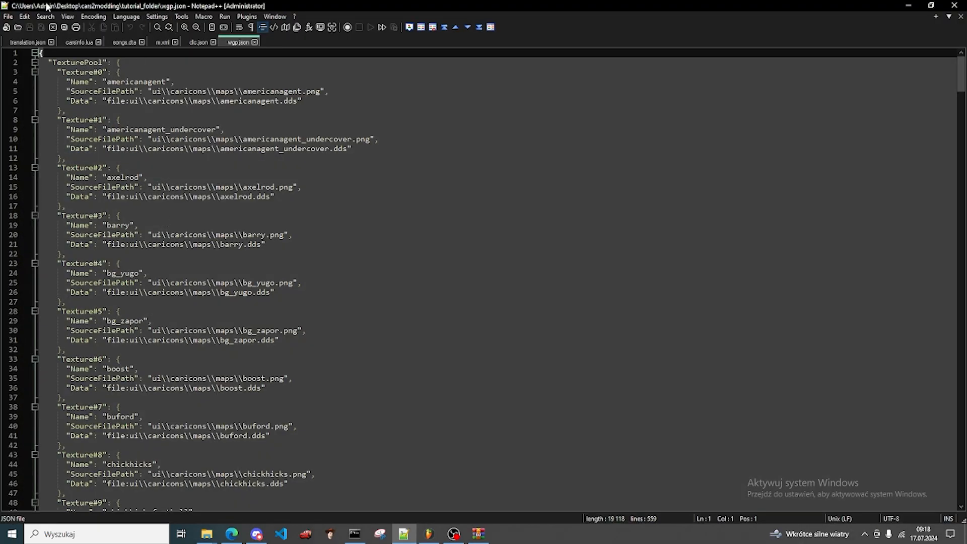
Step: Find racergt1 in wgp.json and copy its complete Texture#110 block, including the closing brace
key(ctrl+f)
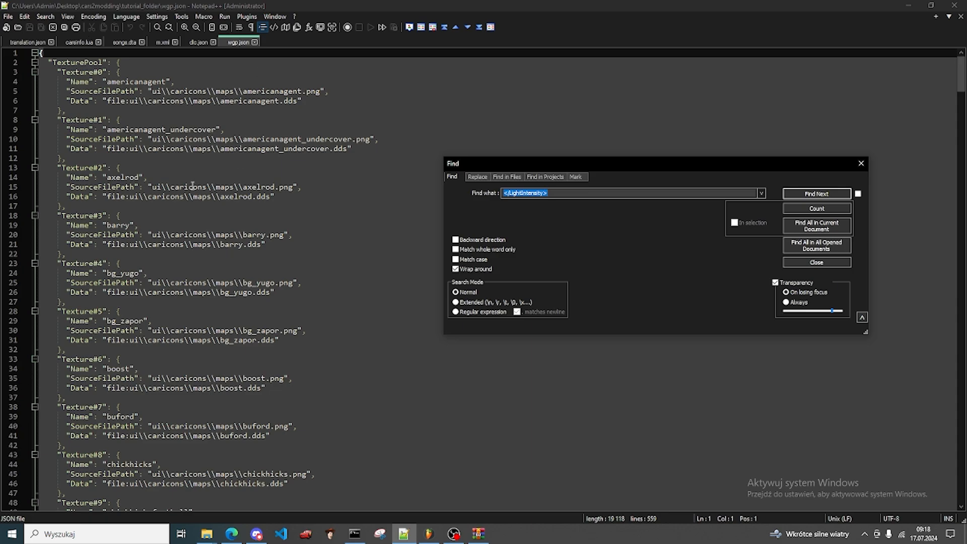
text(racergt1)
key(Return)
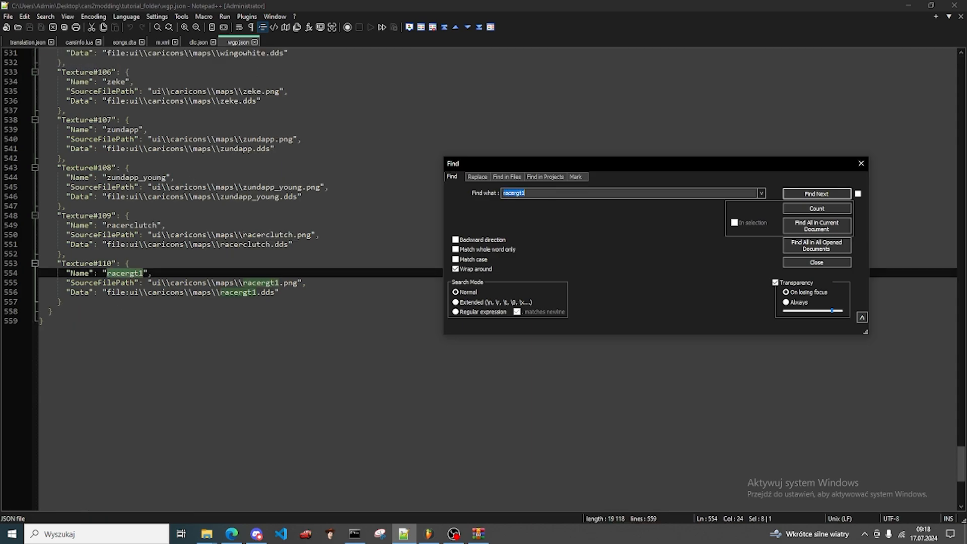
click(69, 302)
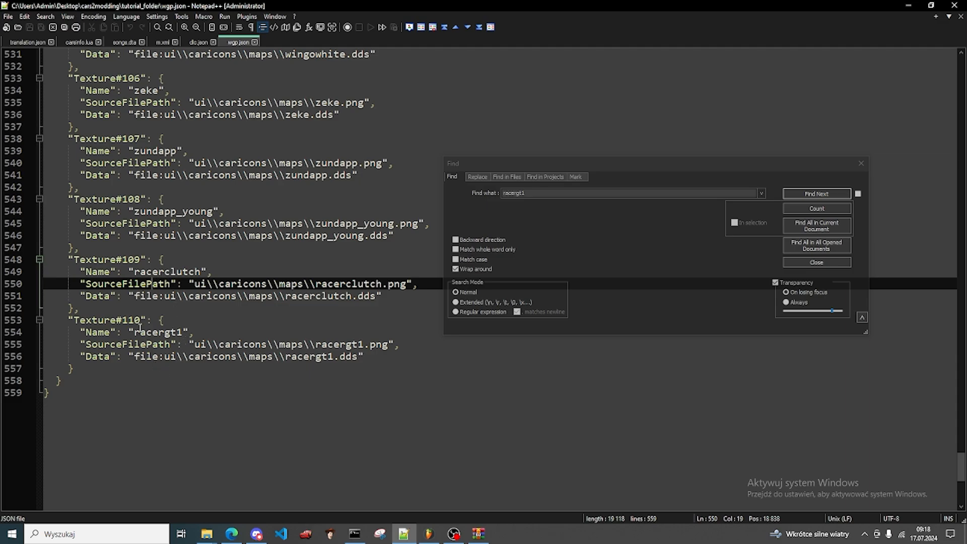
click(94, 316)
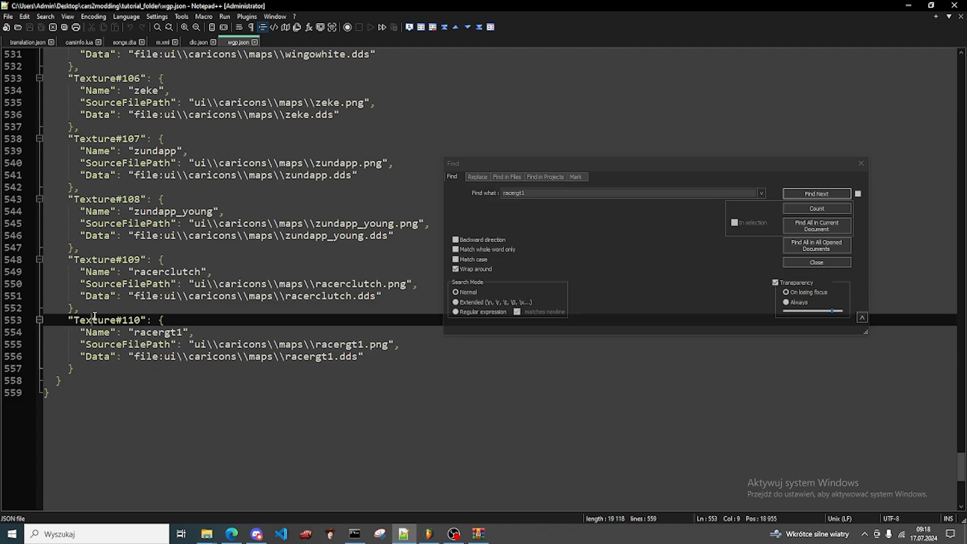
click(93, 308)
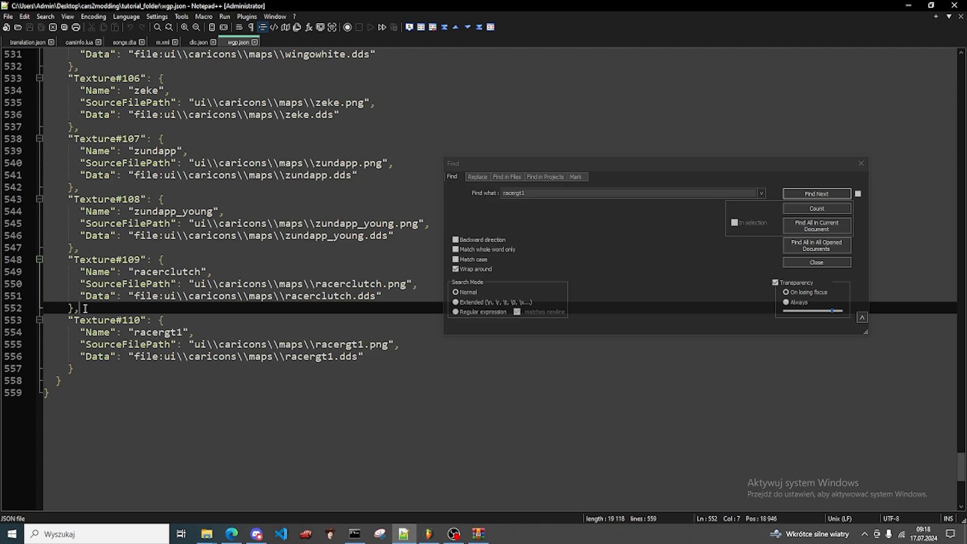
scroll(86, 311, up, 5)
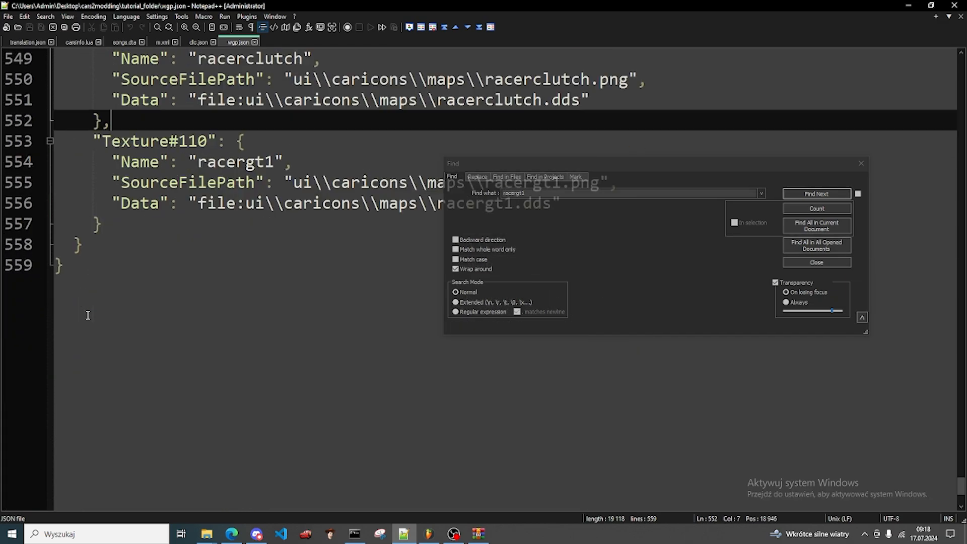
key(shift+Left)
scroll(146, 464, up, 4)
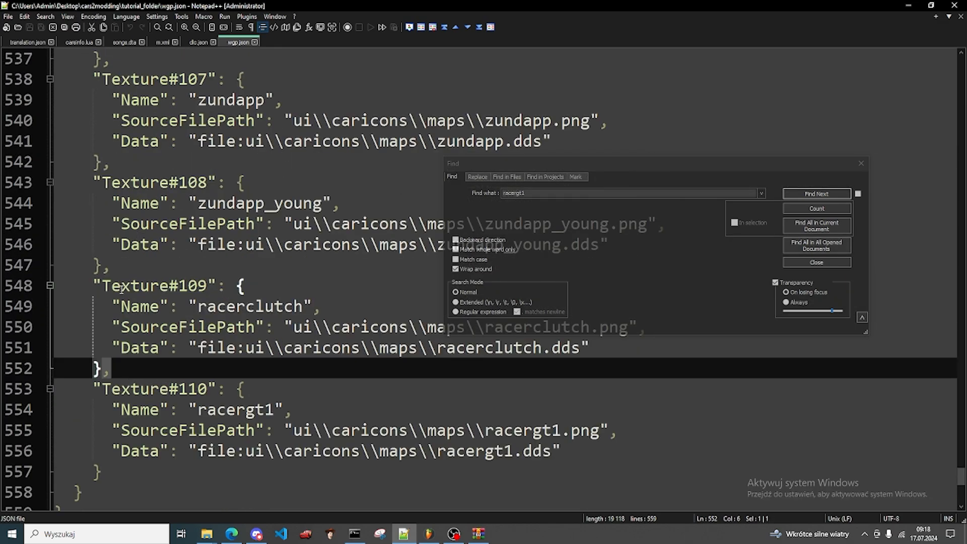
click(146, 464)
scroll(121, 302, down, 3)
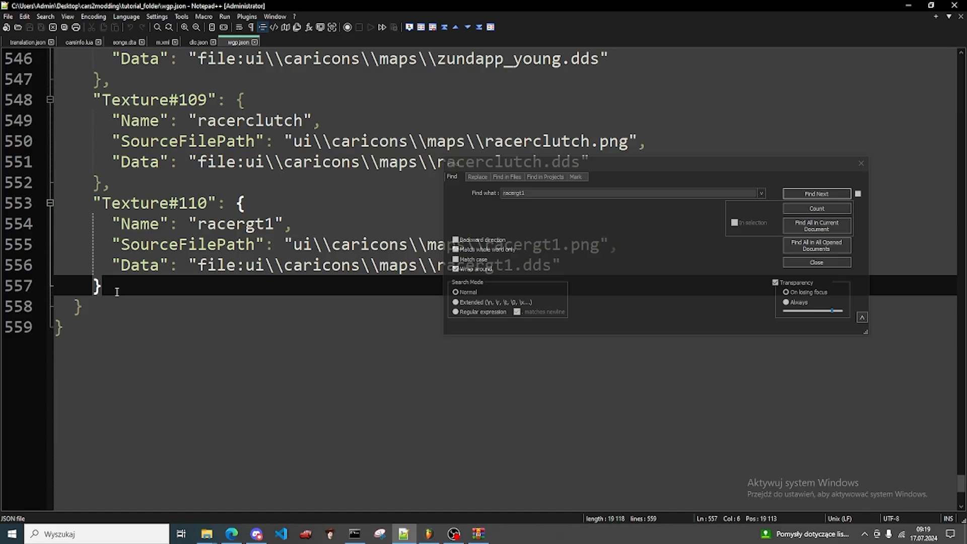
drag(117, 292, 92, 203)
key(ctrl+c)
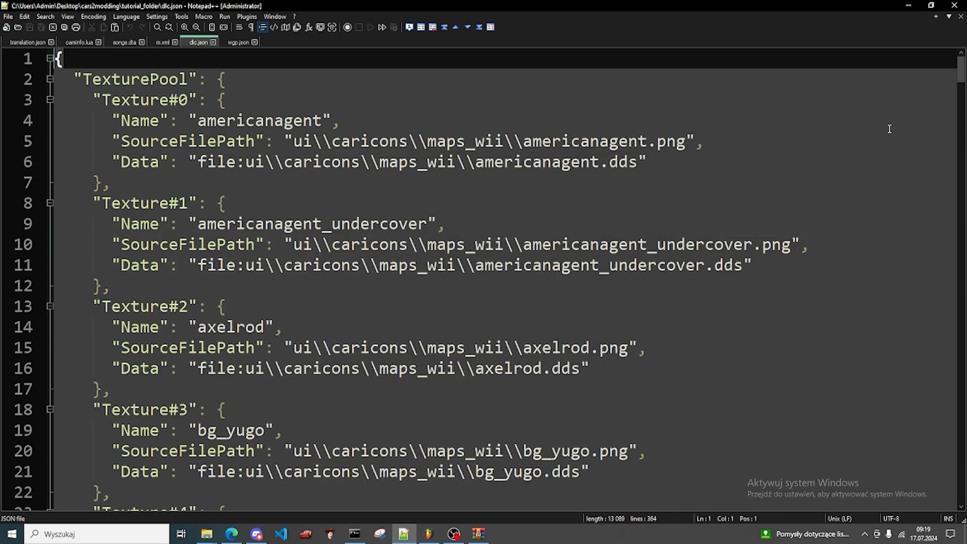
Step: Add a comma after the last texture entry in dlc.json and paste the copied racergt1 block on a new line below it
scroll(890, 129, down, 4)
drag(965, 87, 964, 466)
click(96, 395)
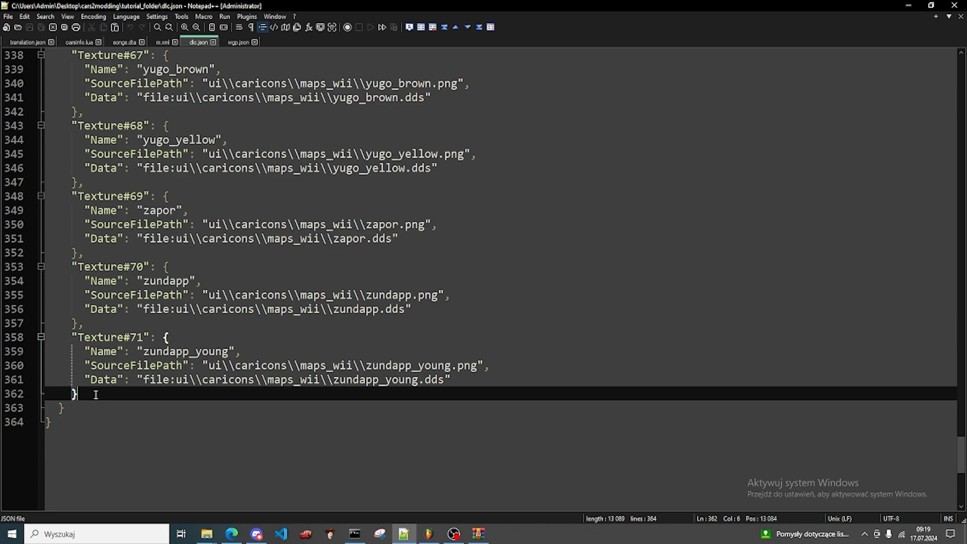
text(,)
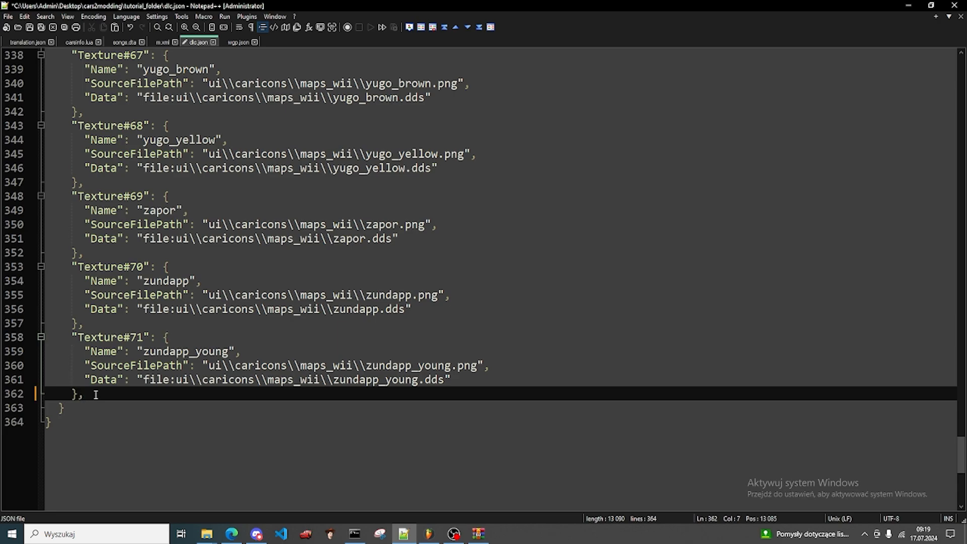
key(Return)
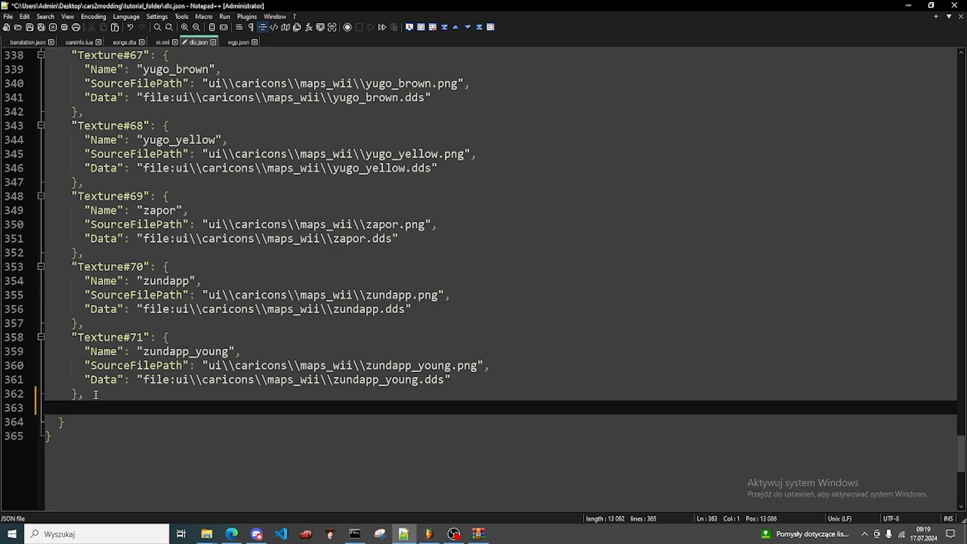
key(ctrl+v)
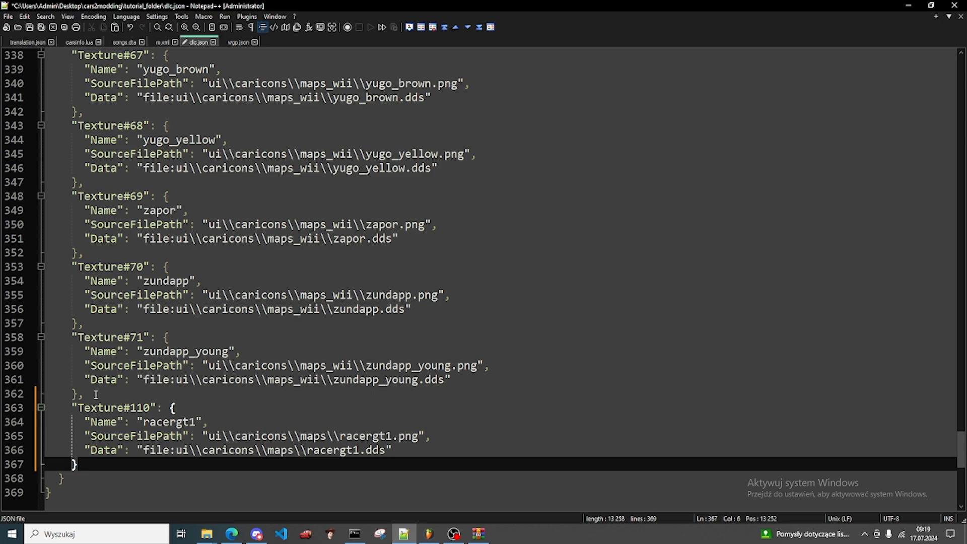
Step: Renumber the pasted racergt1 entry to Texture#72 and save dlc.json
drag(143, 339, 131, 337)
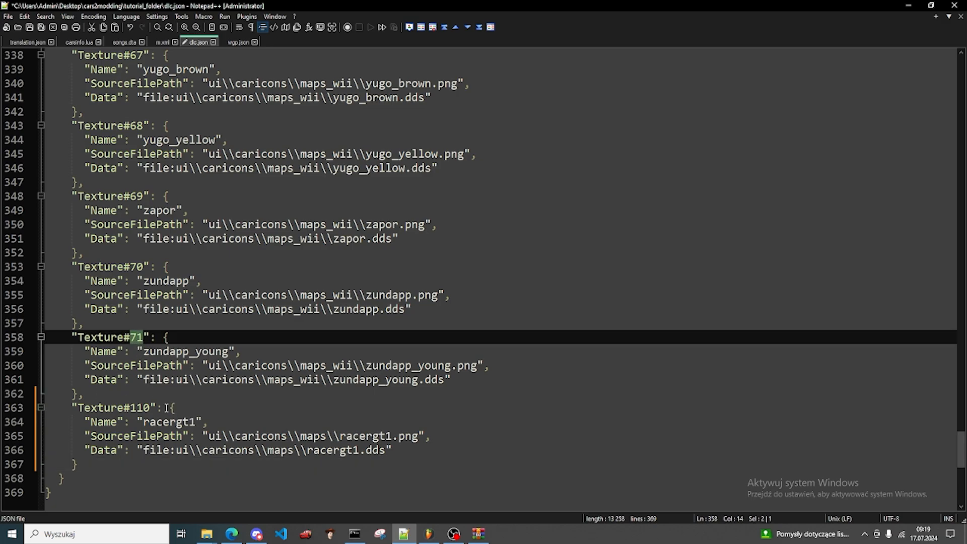
double_click(136, 406)
text(72)
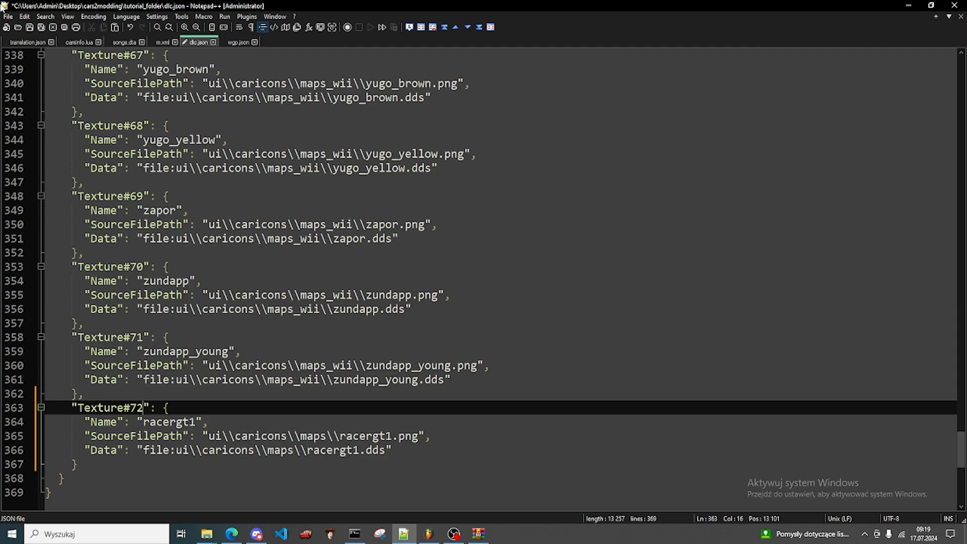
click(8, 16)
click(76, 95)
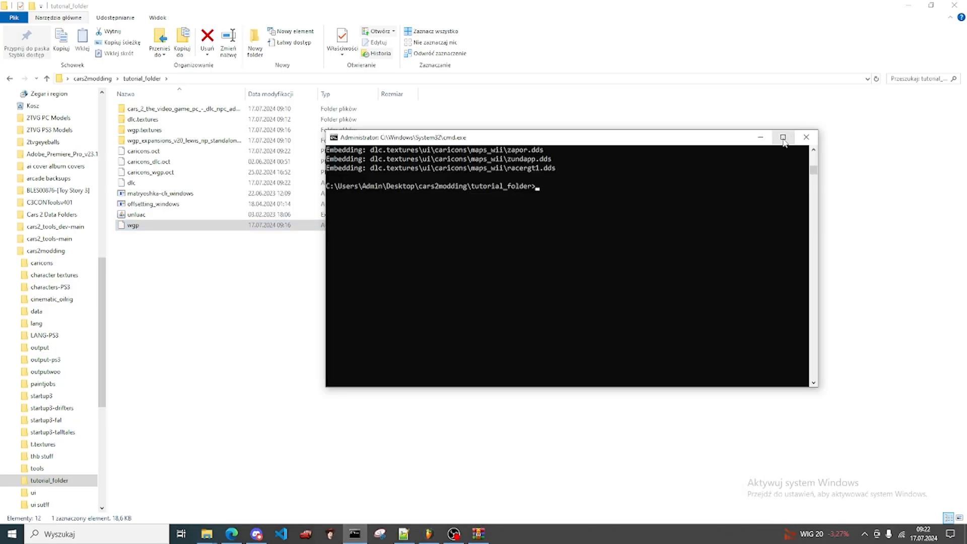
Step: Run offsetting_windows.exe oct encode dlc.json caricons.oct -t and select the encoded caricons.oct in tutorial_folder
click(784, 139)
scroll(524, 252, up, 8)
key(Up)
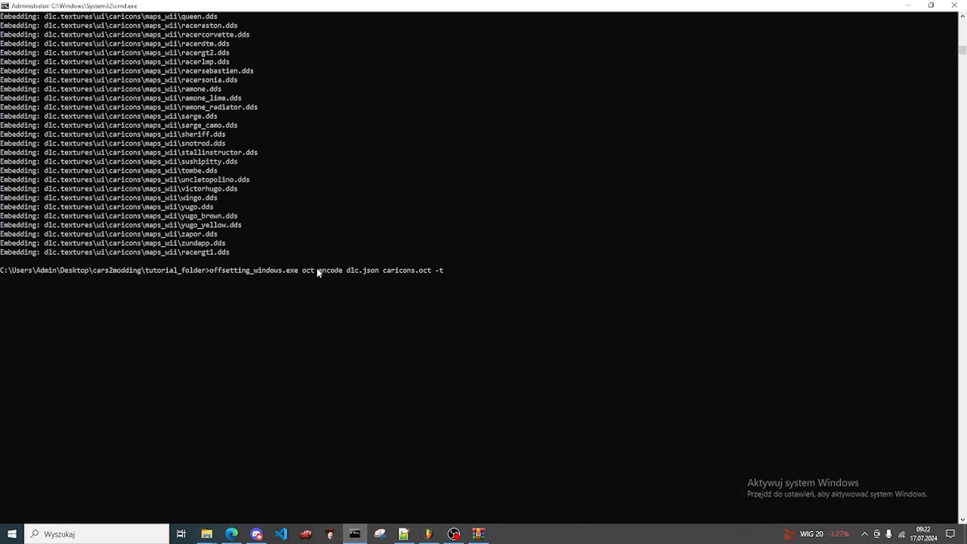
drag(336, 272, 430, 272)
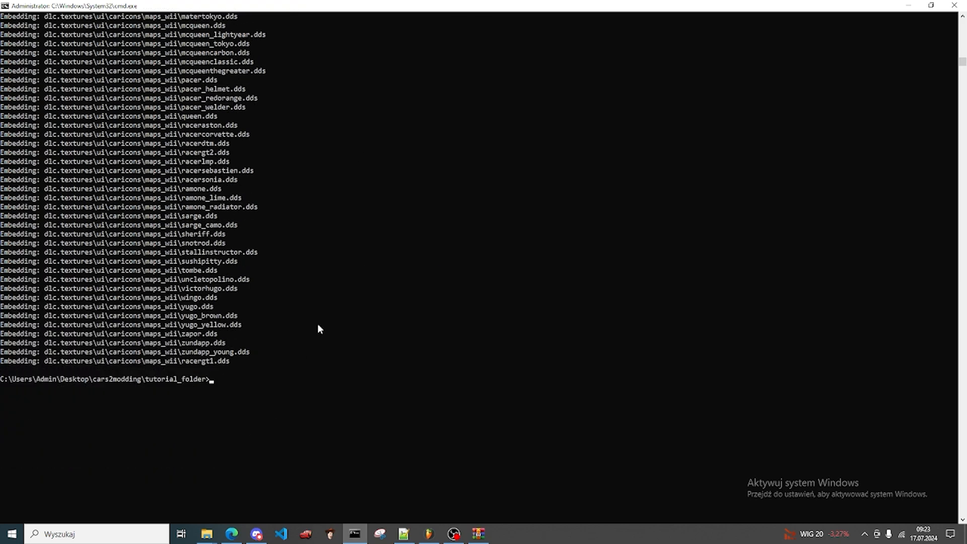
click(908, 5)
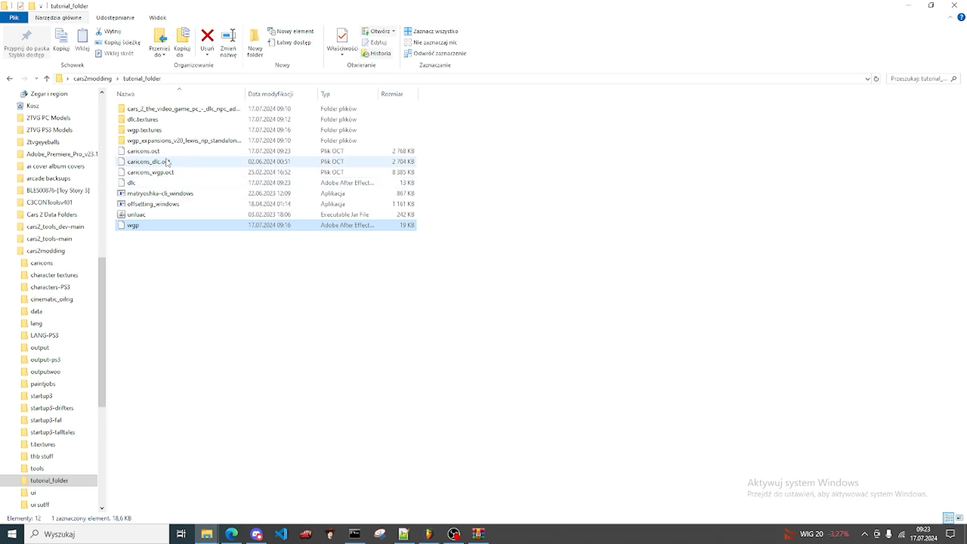
double_click(166, 152)
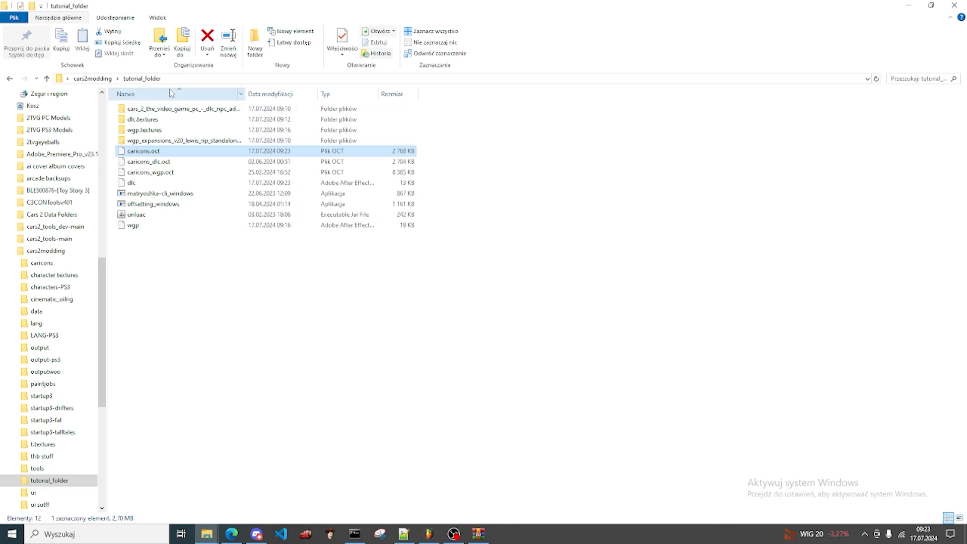
Step: Open the Cars 2 DLC + NPC addon folder in a new window and browse to its assets\ui folder
click(184, 109)
right_click(184, 111)
click(216, 126)
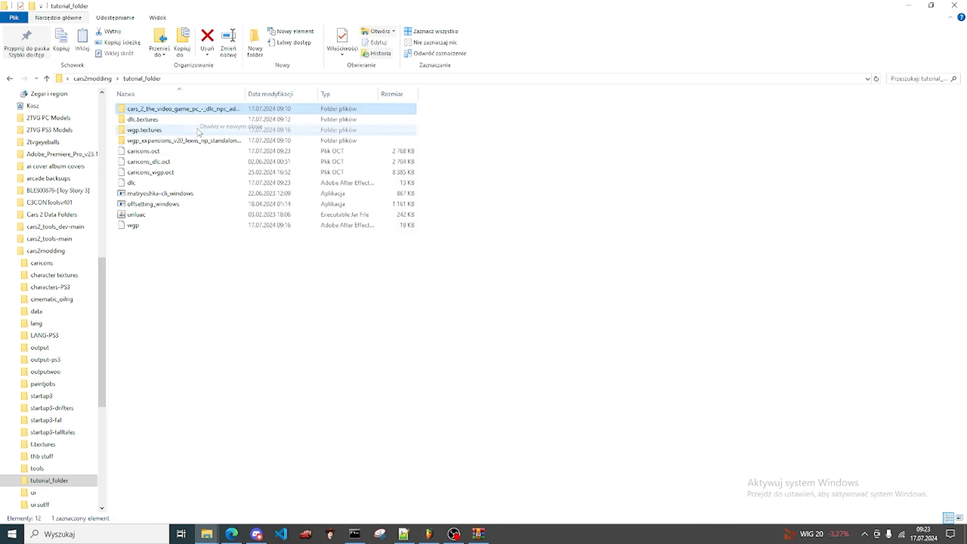
double_click(284, 135)
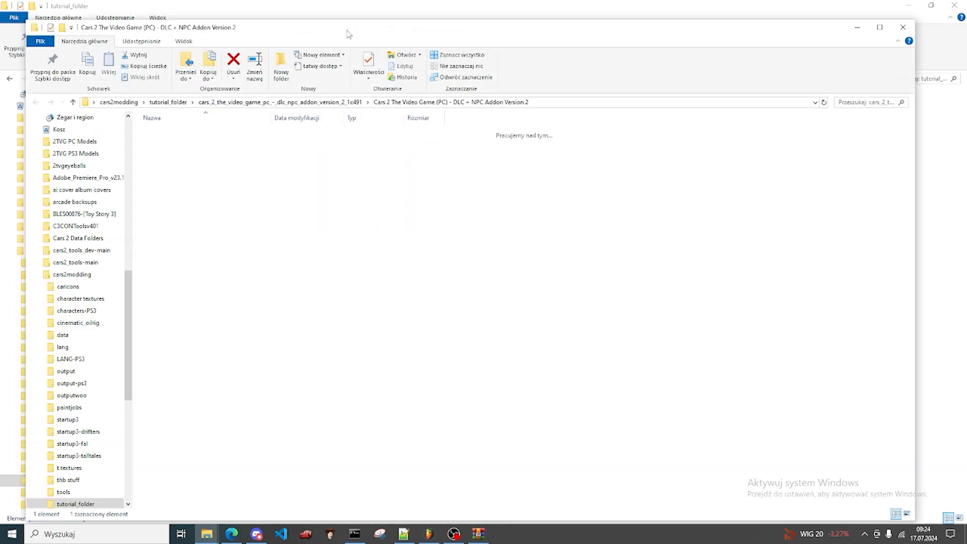
drag(346, 31, 558, 36)
click(380, 139)
double_click(383, 142)
click(370, 149)
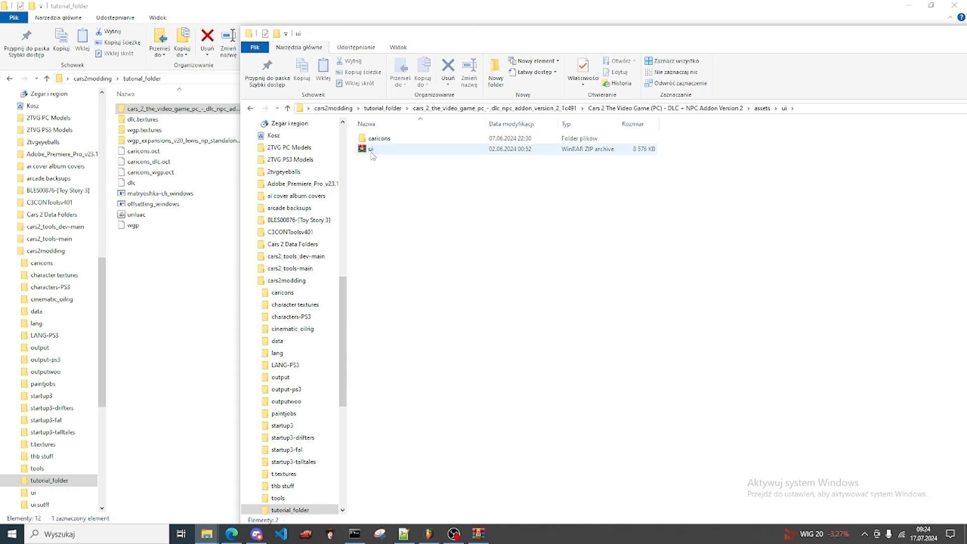
Step: Move the addon's ui ZIP archive into tutorial_folder and extract it to a ui subfolder
drag(369, 150, 179, 315)
right_click(150, 215)
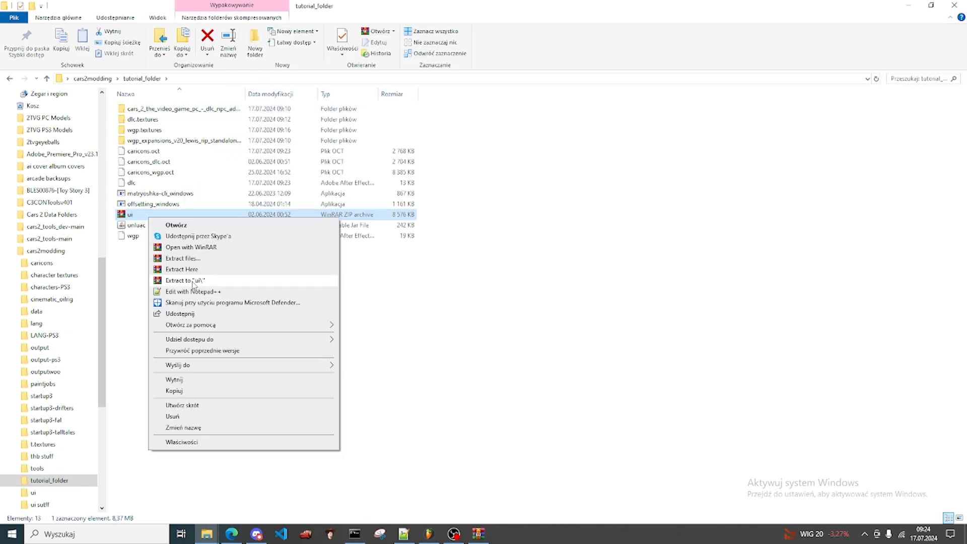
click(196, 285)
Step: Move the new caricons.oct into the extracted ui folder, replacing the existing file
click(145, 163)
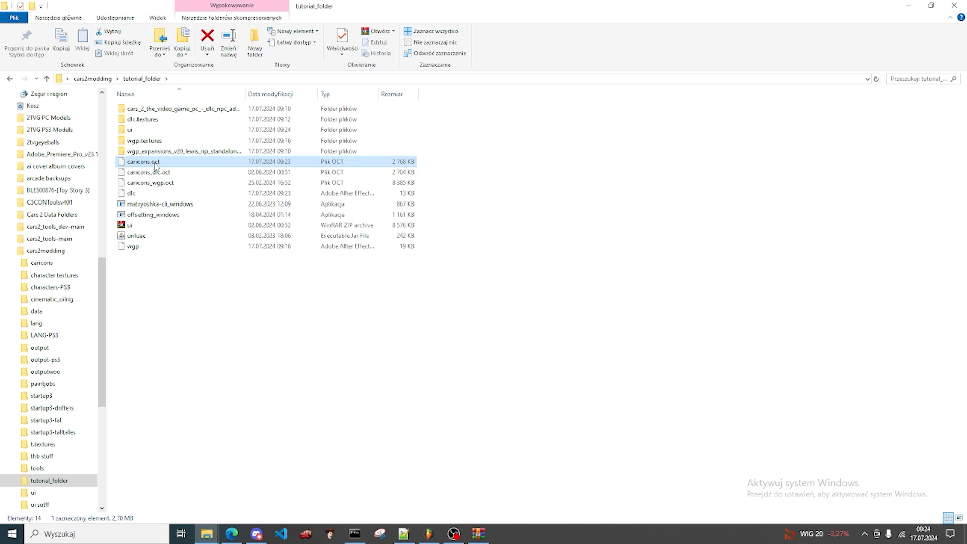
drag(145, 165, 192, 133)
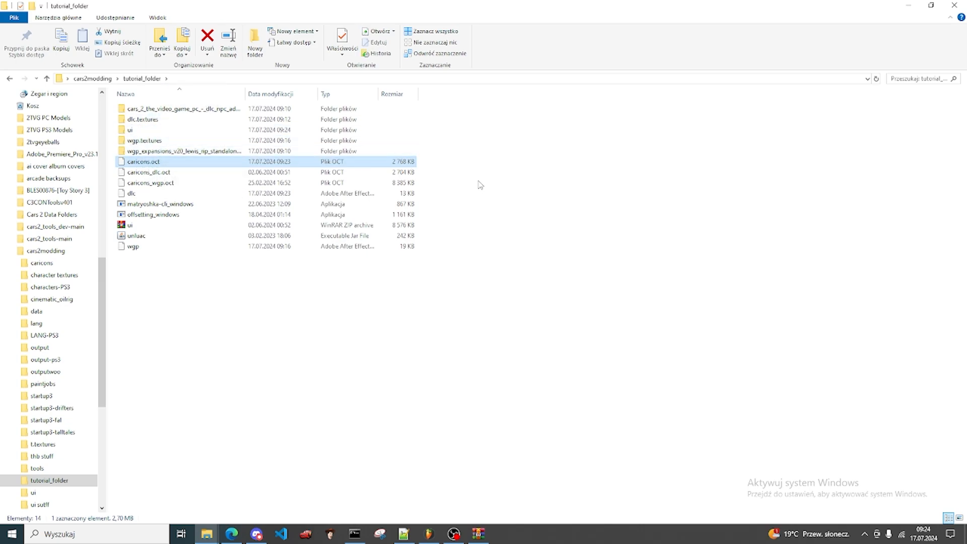
click(467, 196)
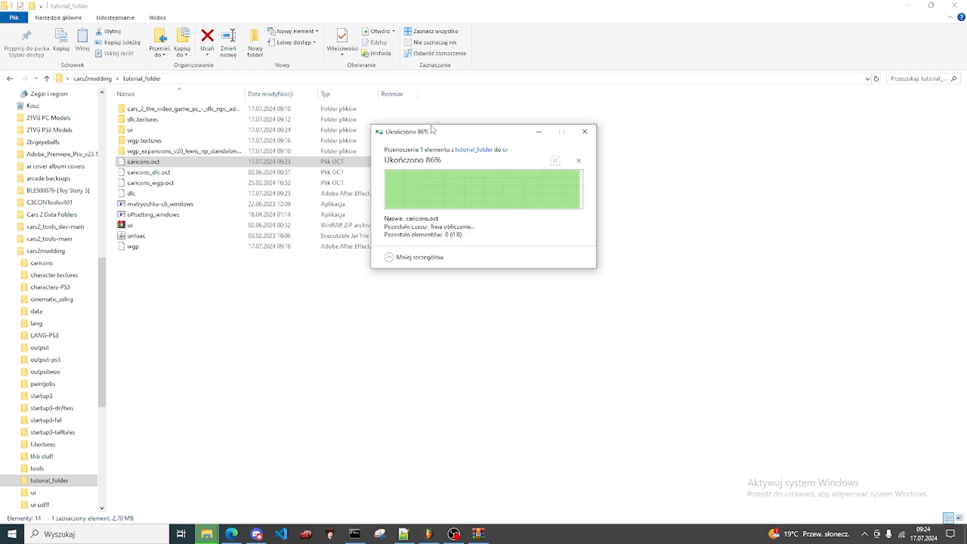
Step: Repack the ui folder into ui.zip by running python -m c2ditools why ui ui.zip in the command prompt
click(355, 534)
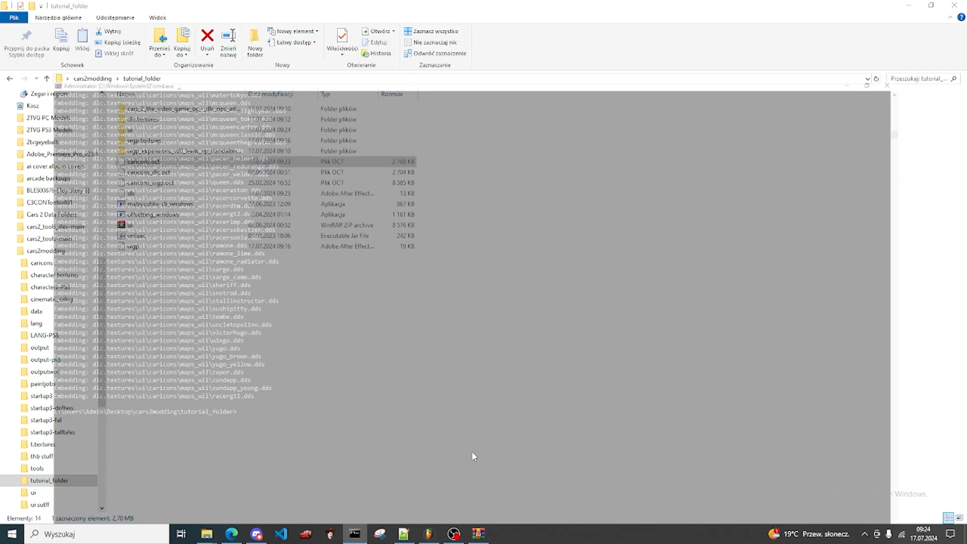
text(p)
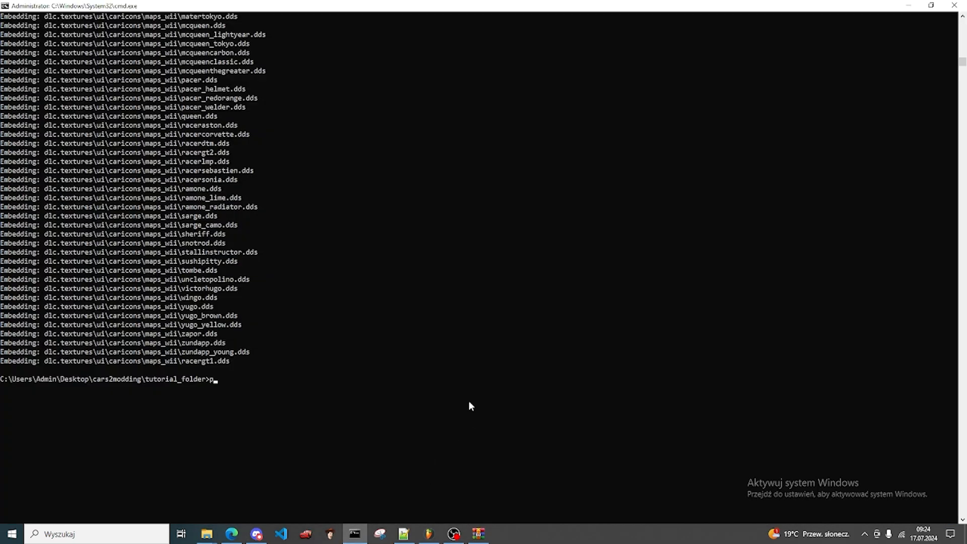
text(ython -m c2ditools why ui ui.zip)
key(Return)
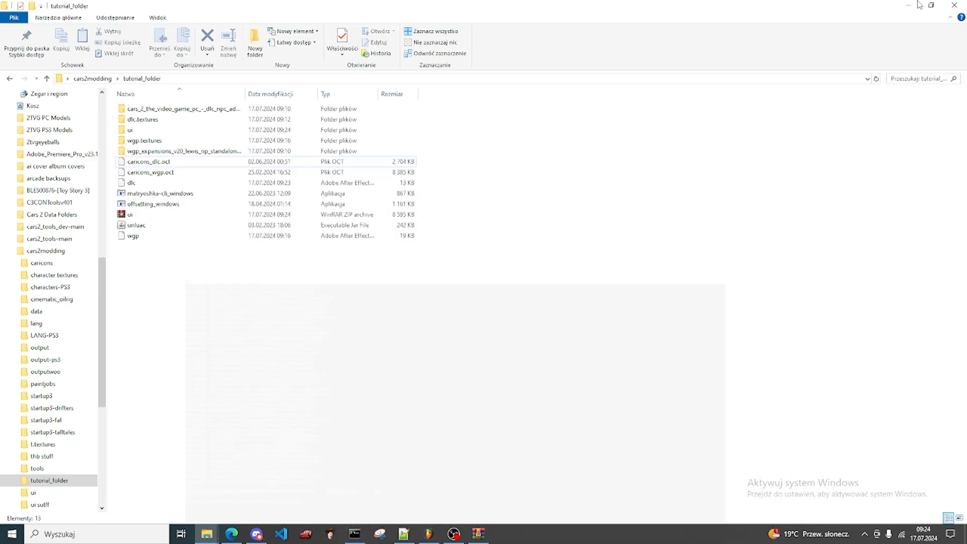
click(908, 5)
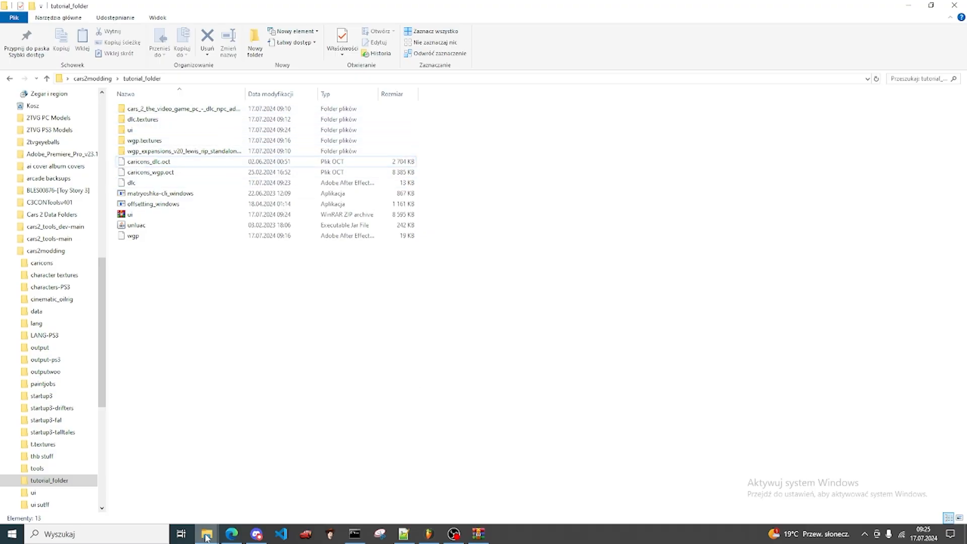
Step: Move the addon's caricons ZIP archive from assets\ui\caricons into tutorial_folder and extract it to a caricons subfolder
mouse_move(207, 533)
click(780, 497)
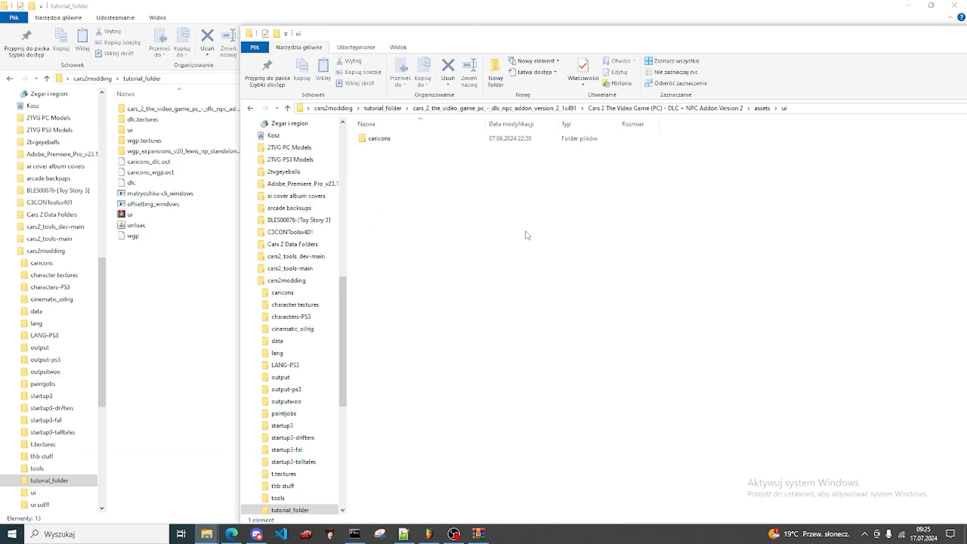
double_click(397, 141)
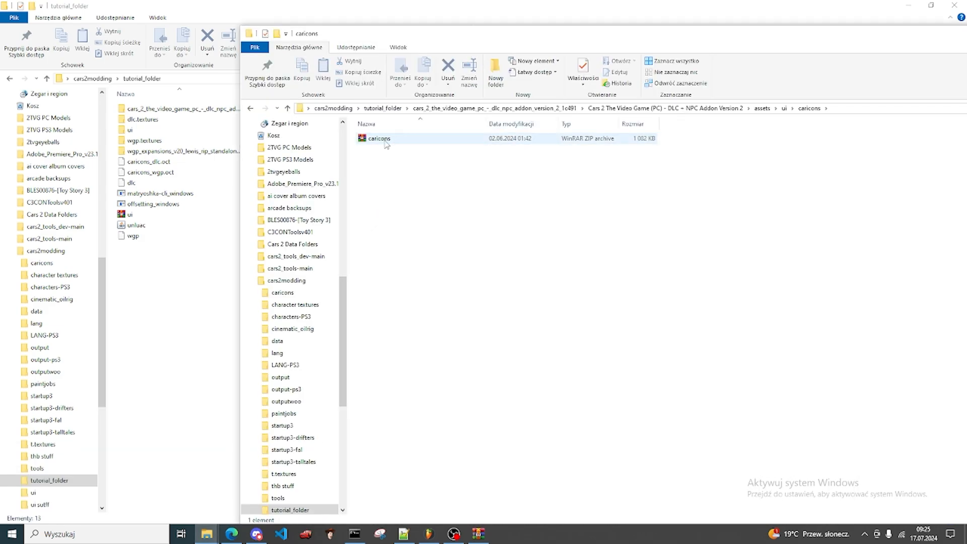
click(385, 141)
drag(384, 141, 173, 311)
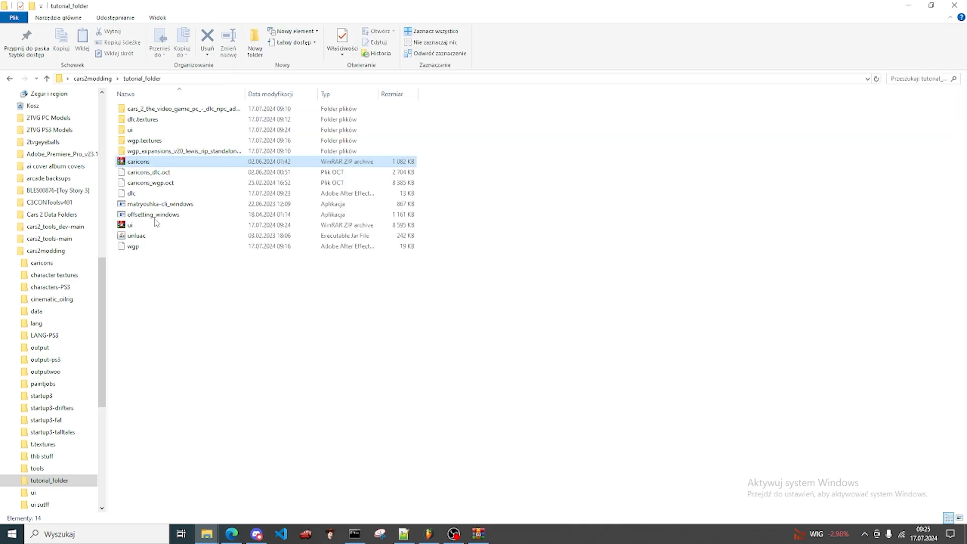
right_click(143, 163)
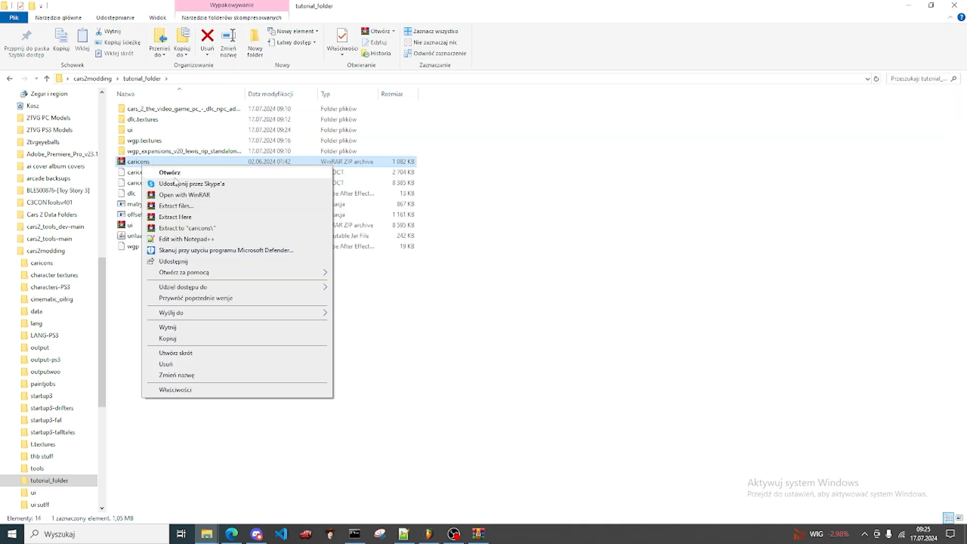
click(172, 227)
click(211, 536)
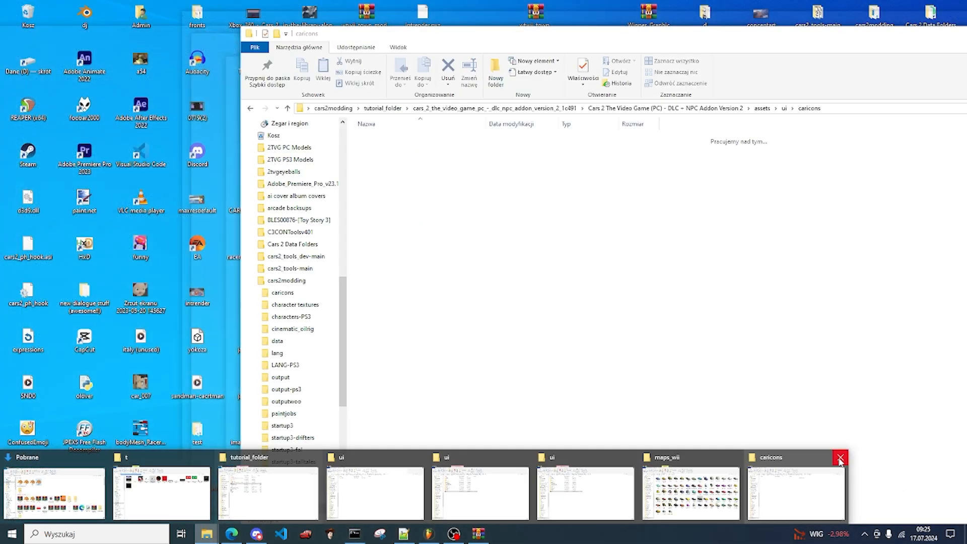
click(842, 460)
Step: Browse the WGP Expansions folder to assets\ui\caricons and open its caricons ZIP archive
double_click(212, 162)
double_click(282, 133)
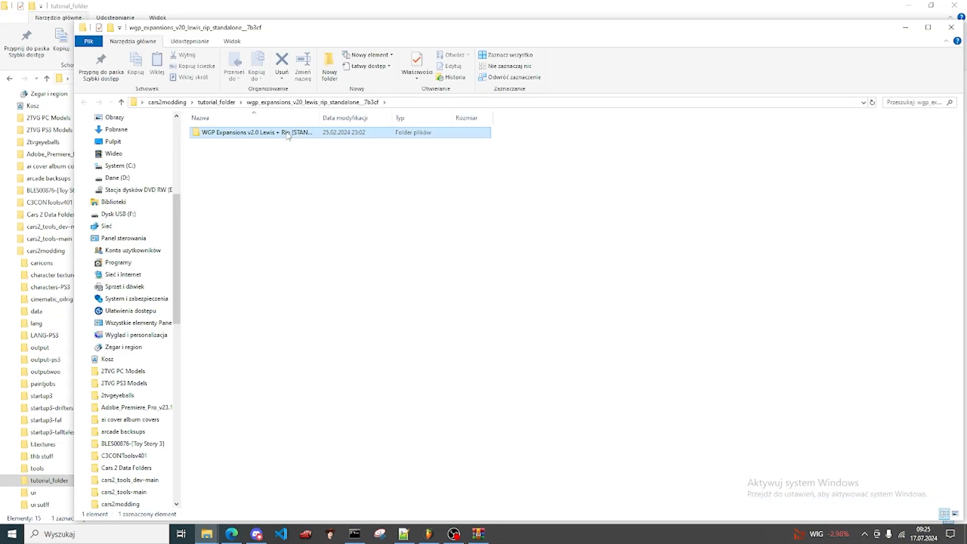
double_click(271, 131)
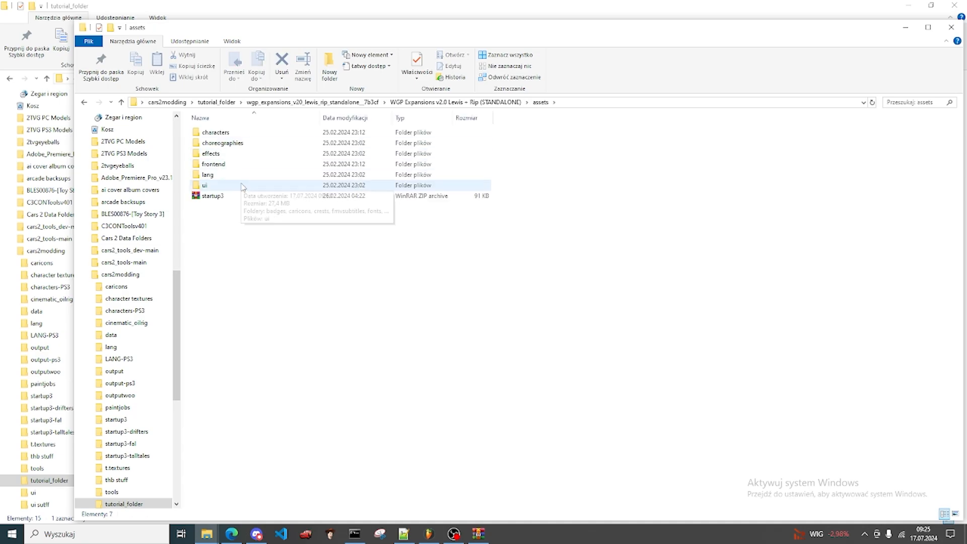
double_click(243, 185)
double_click(225, 133)
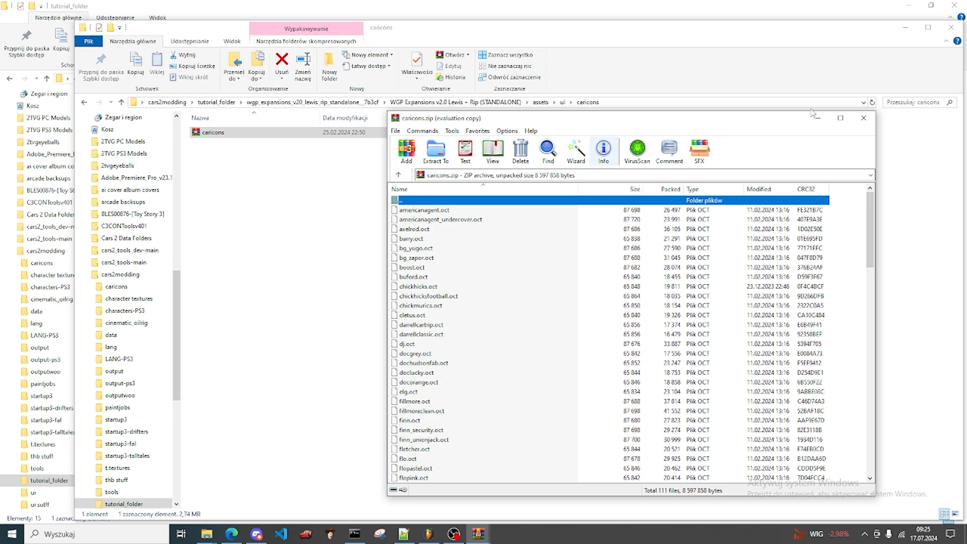
Step: Extract racergt1.oct from the open WGP caricons archive into the caricons folder inside tutorial_folder
click(902, 29)
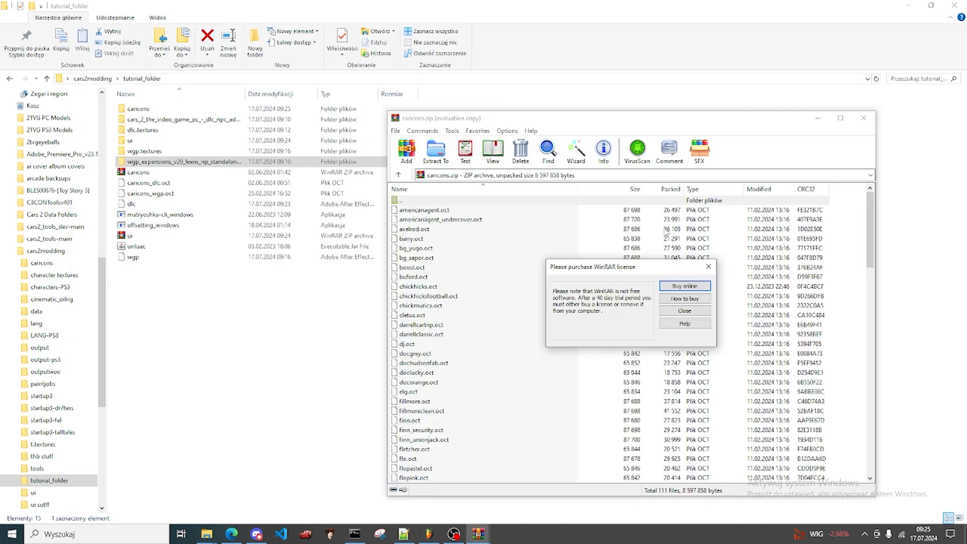
click(708, 267)
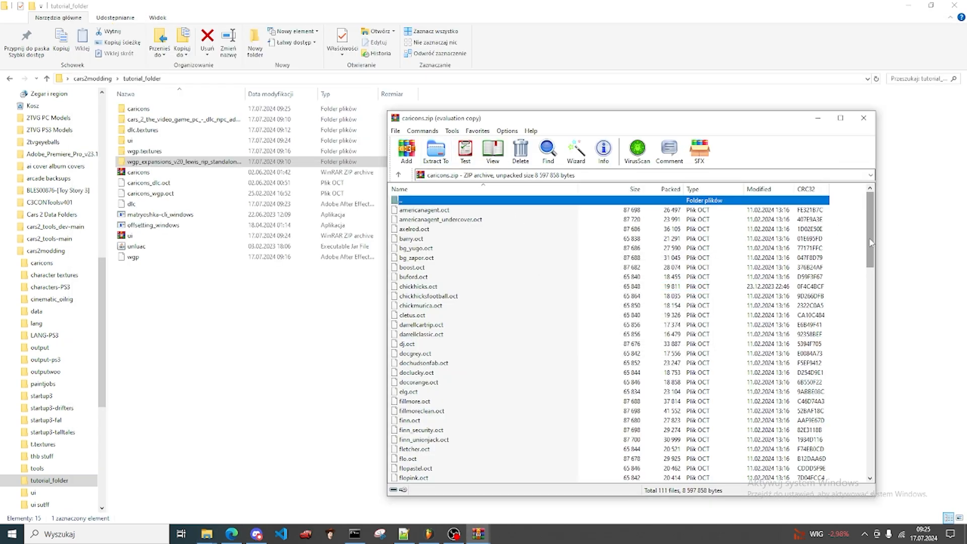
drag(870, 243, 865, 398)
drag(422, 374, 150, 116)
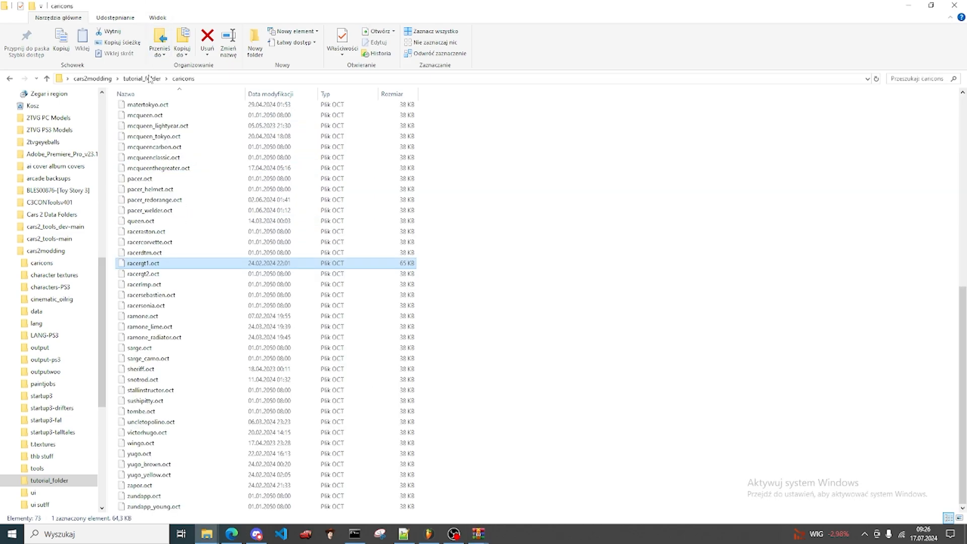
key(alt+Up)
Step: Repack the caricons folder into caricons.zip by running python -m c2ditools why caricons caricons.zip in the command prompt
click(354, 534)
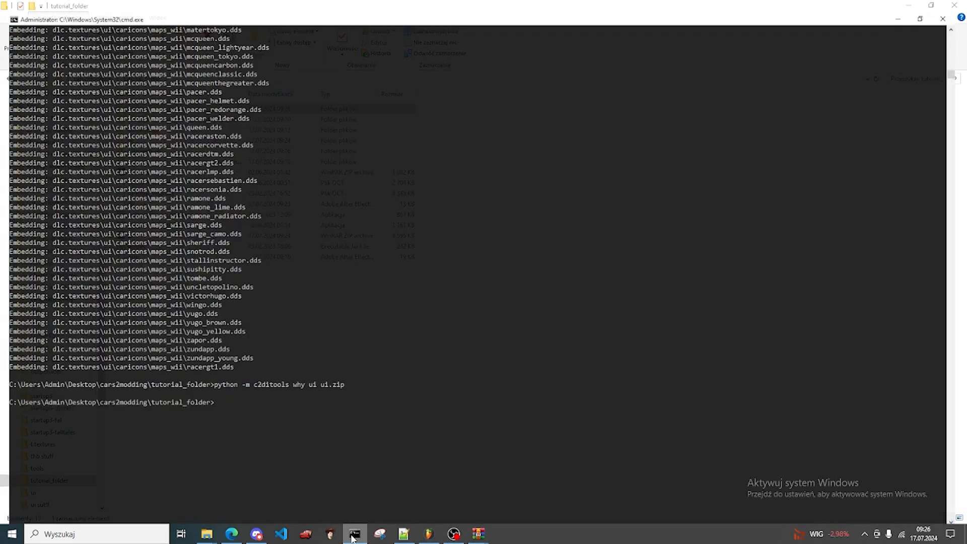
key(Up)
key(BackSpace)
key(BackSpace)
key(BackSpace)
key(BackSpace)
key(BackSpace)
key(BackSpace)
key(BackSpace)
key(BackSpace)
key(BackSpace)
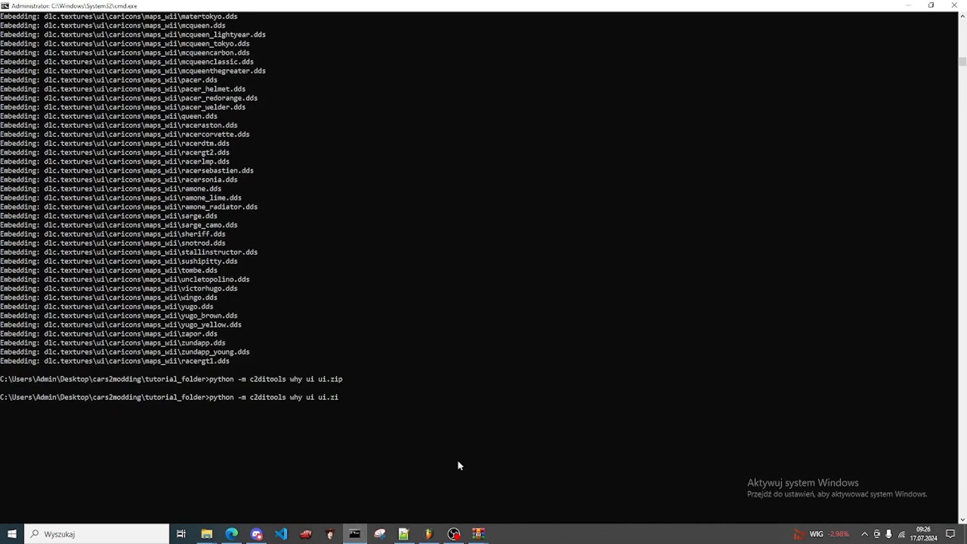
text(caricons )
text(caricons.zi)
text(p)
key(Return)
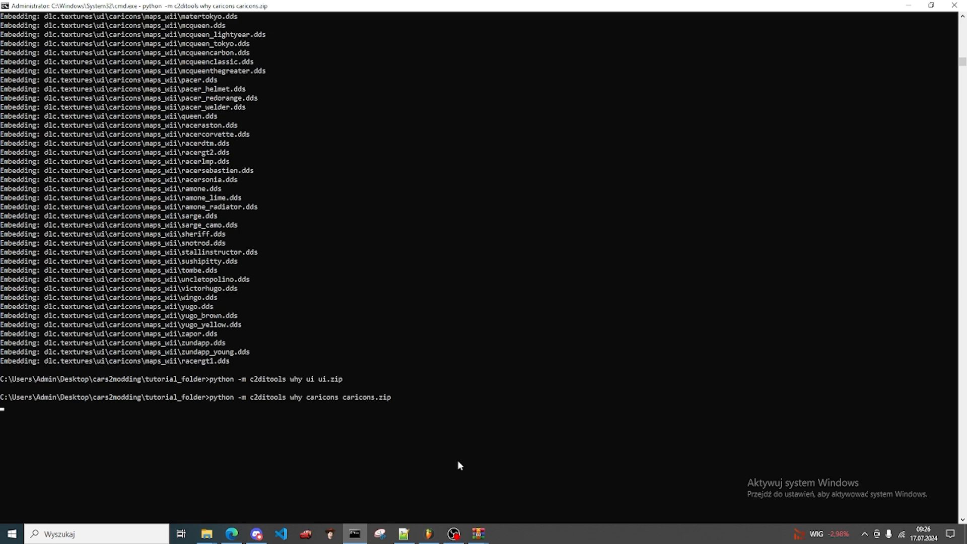
click(907, 5)
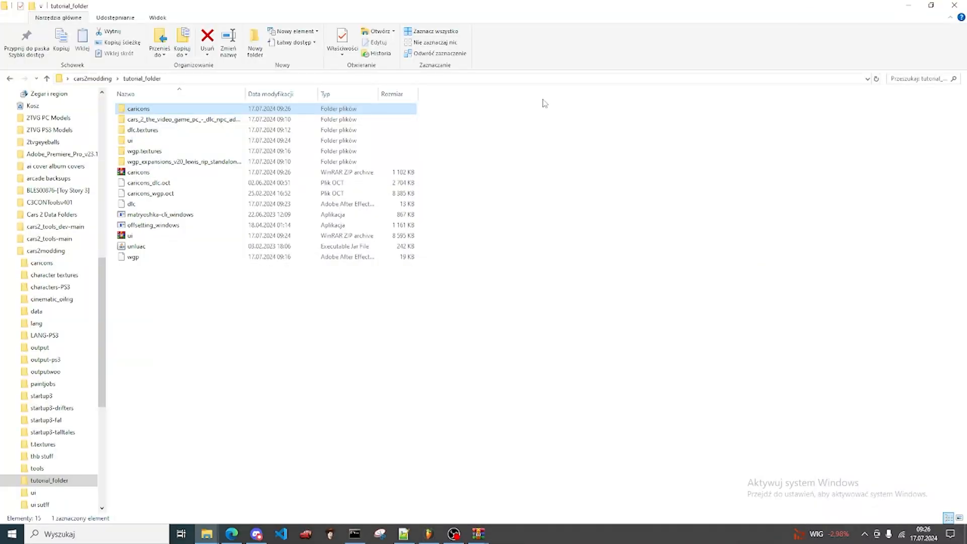
Step: Open the installed Cars 2 game's assets\ui folder in a new window
scroll(29, 170, up, 7)
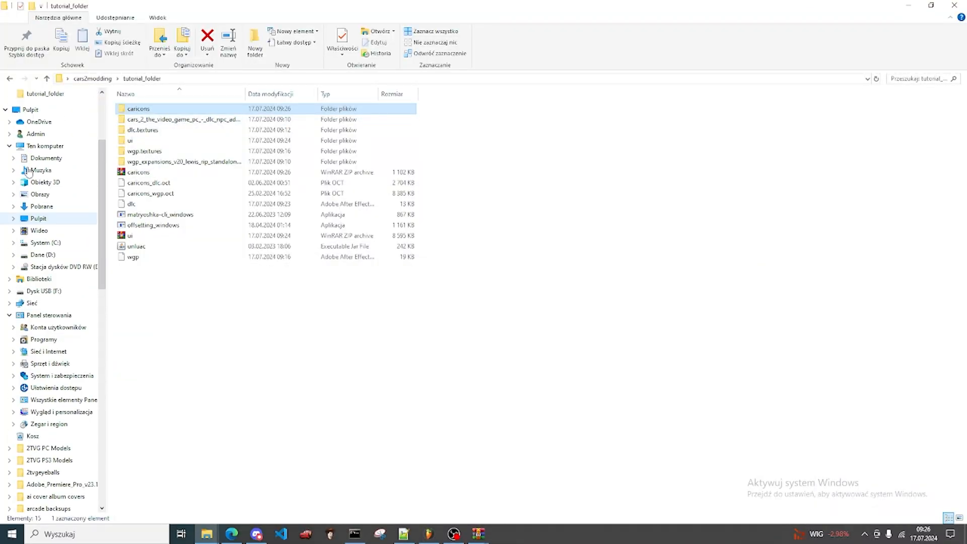
middle_click(33, 172)
double_click(230, 134)
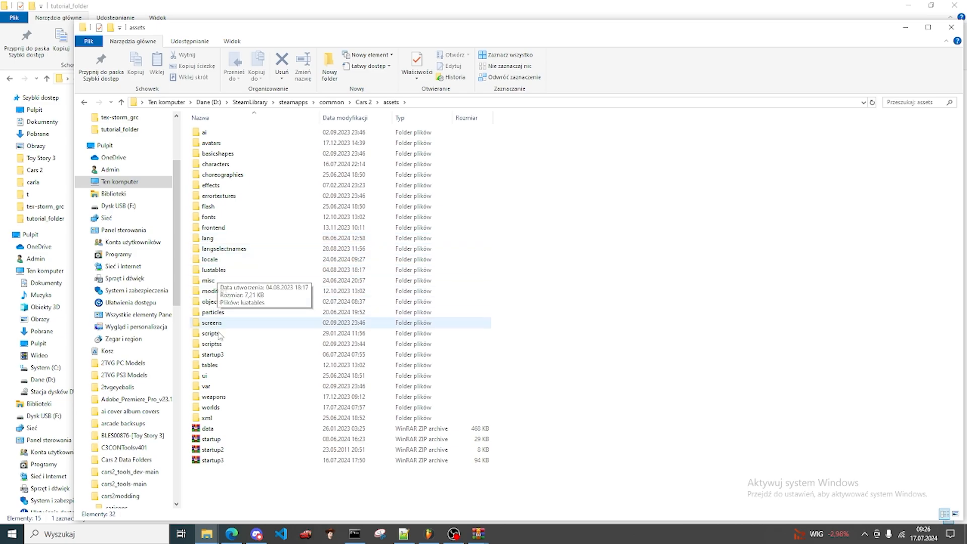
click(223, 378)
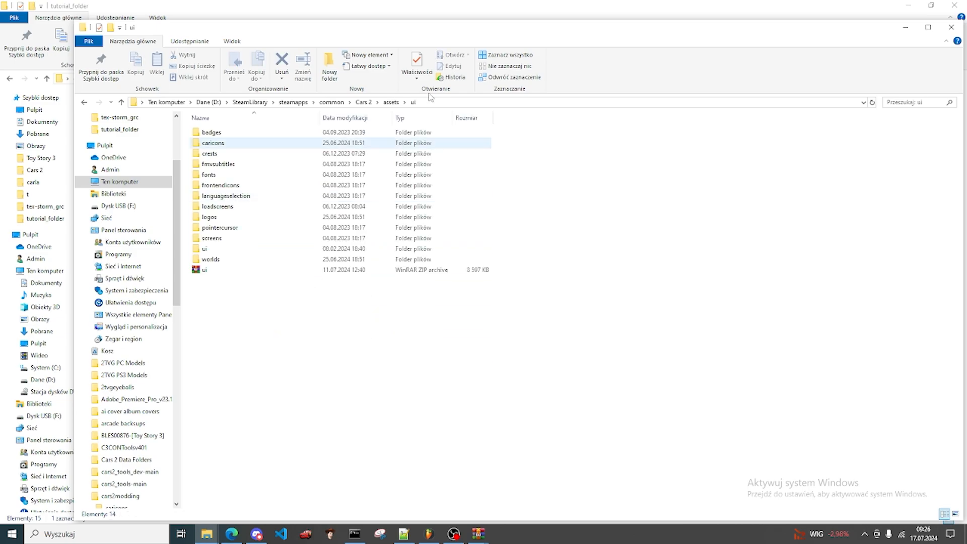
Step: Copy ui.zip into the game's assets\ui folder and caricons.zip into its caricons subfolder, replacing the existing files
drag(481, 32, 745, 30)
drag(130, 235, 566, 334)
click(462, 187)
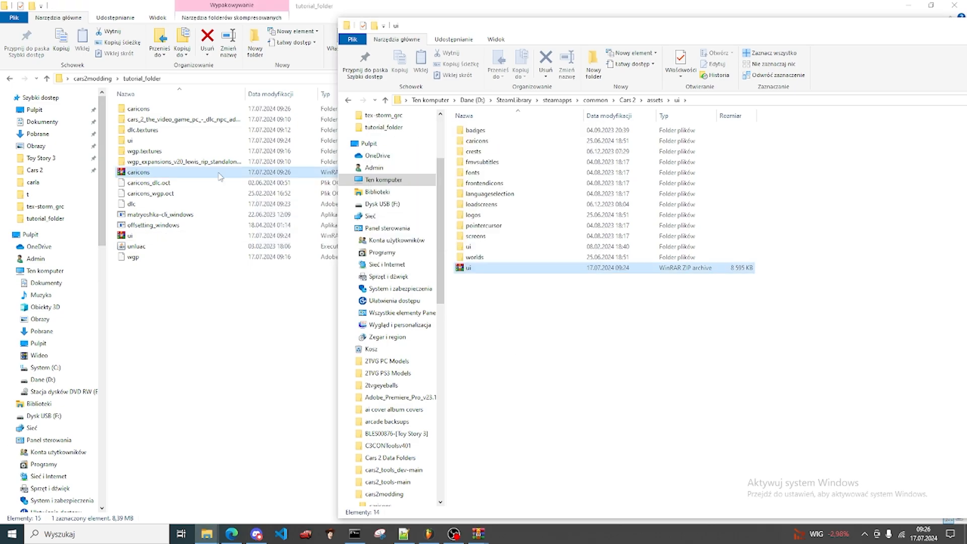
drag(234, 174, 534, 143)
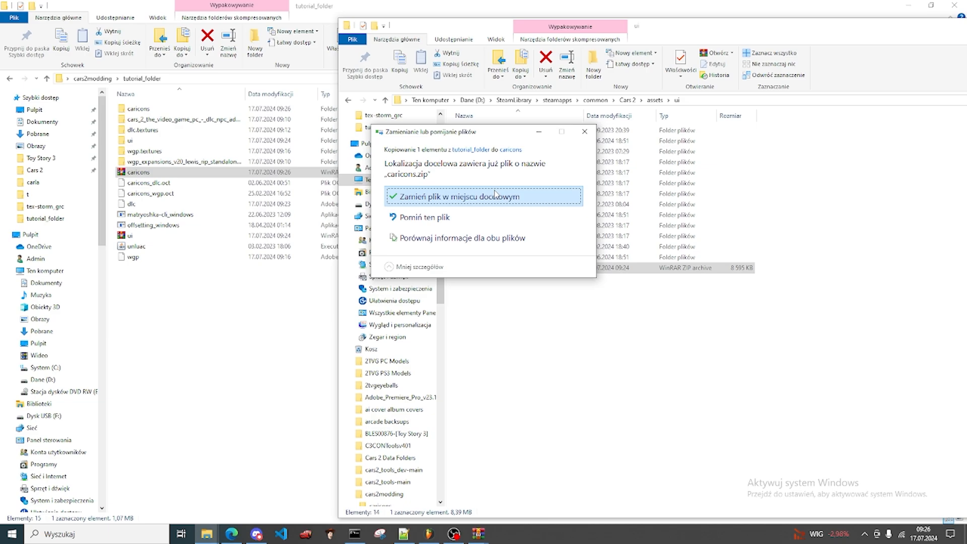
click(495, 195)
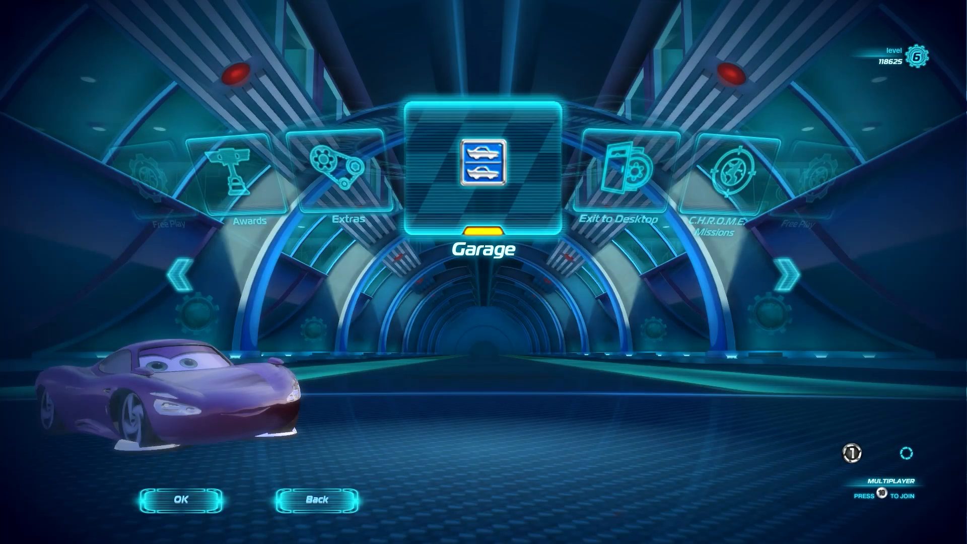
Step: Switch to the Cars 2 game, open the Garage and select the Lewis Hamilton car to check its icon
key(Return)
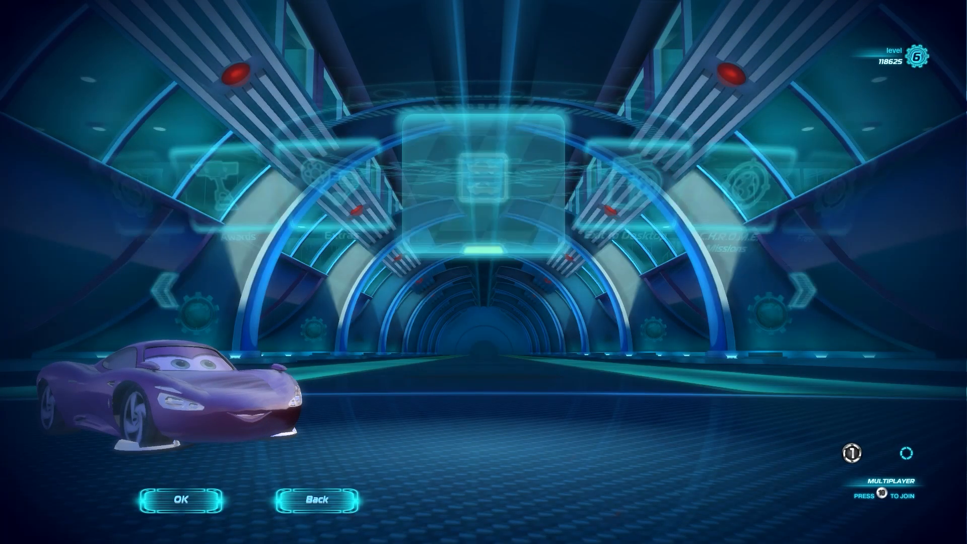
key(Left)
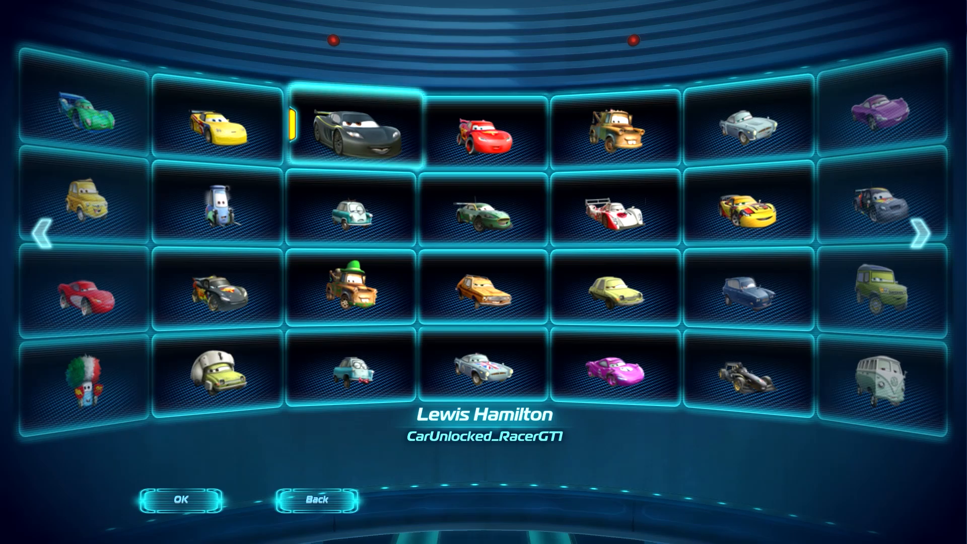
key(Return)
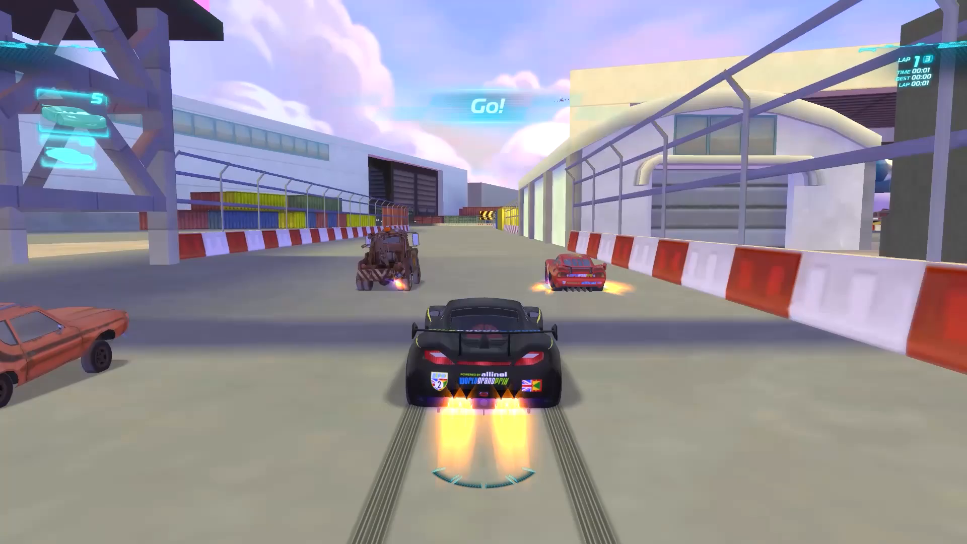
key(d)
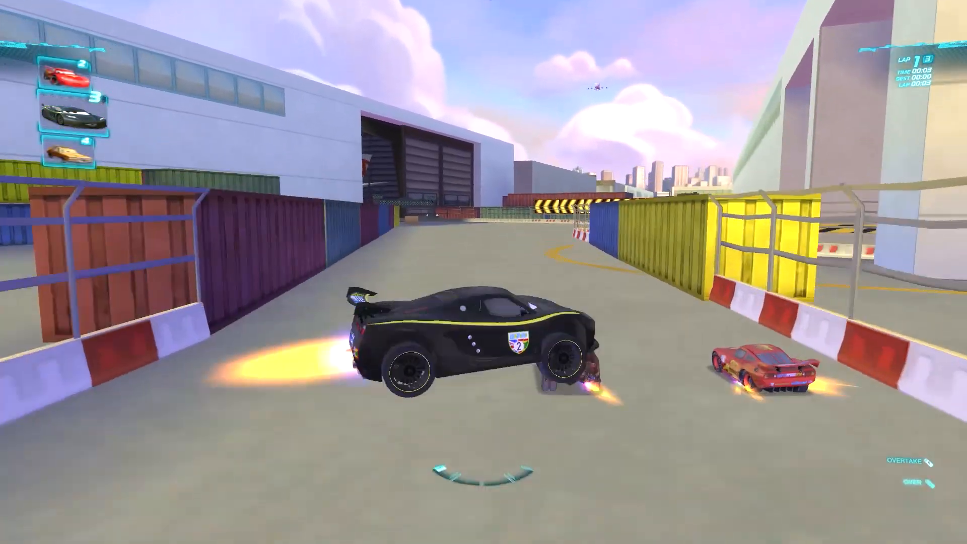
key(w)
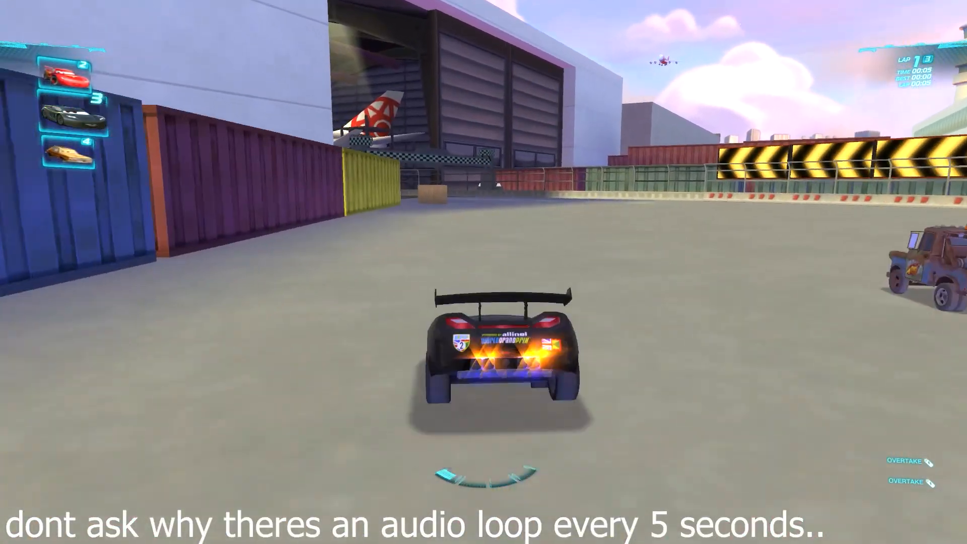
key(a)
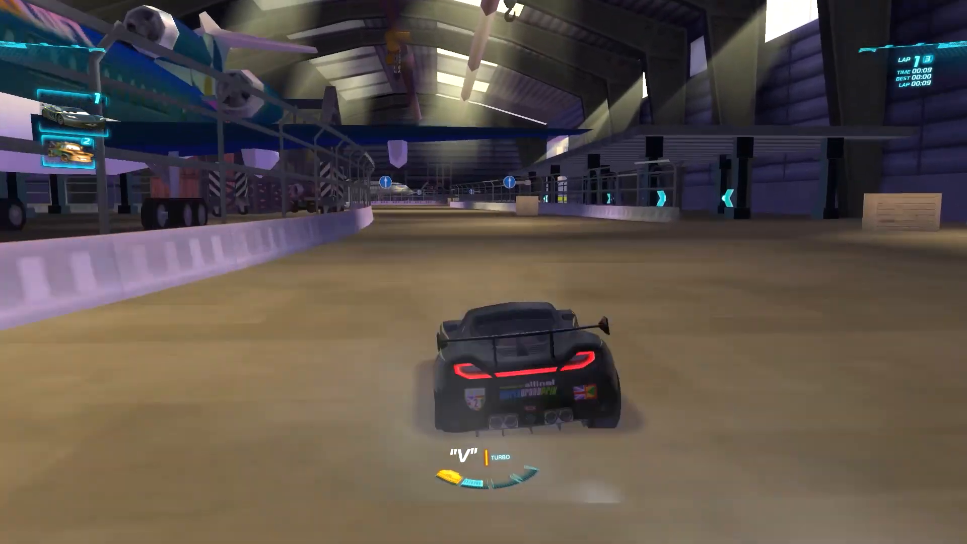
key(v)
key(space)
key(Right)
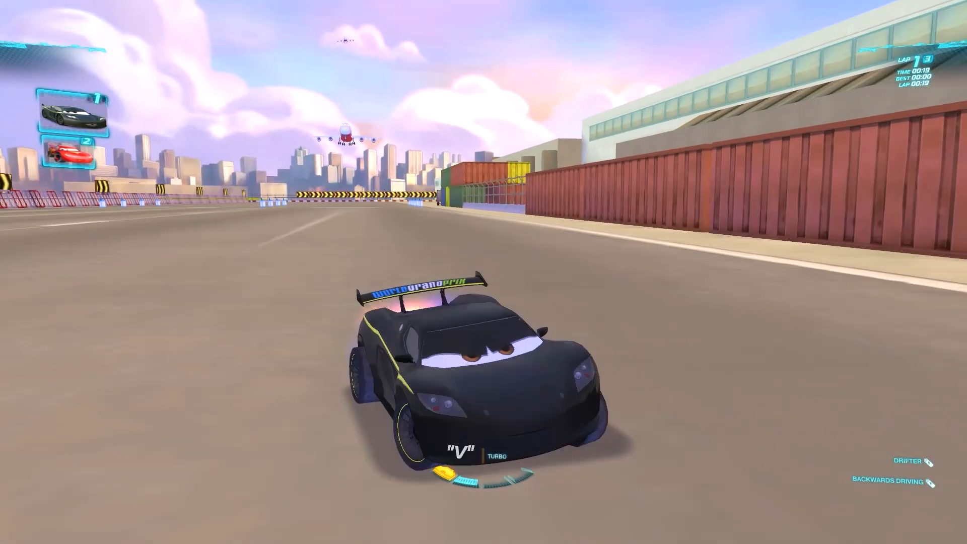
key(v)
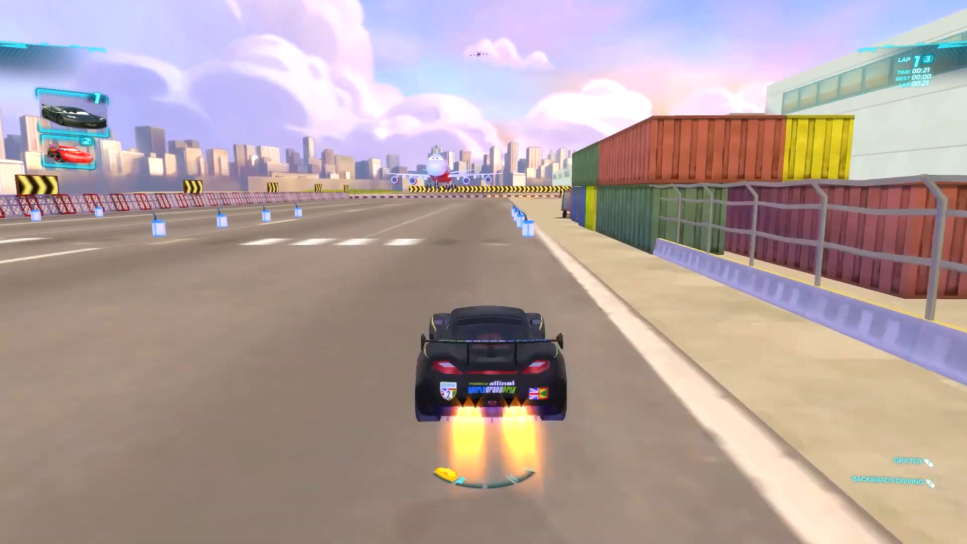
key(Right)
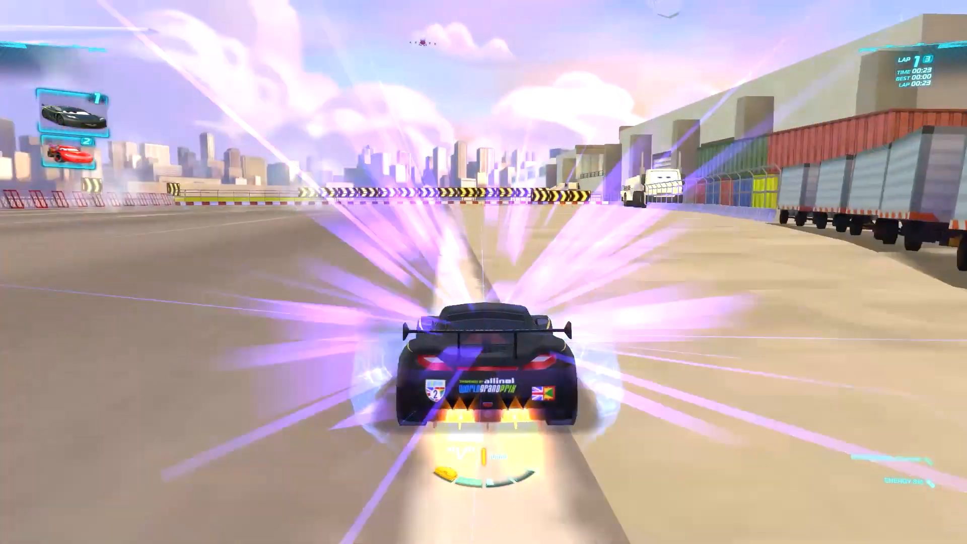
key(Left)
key(v)
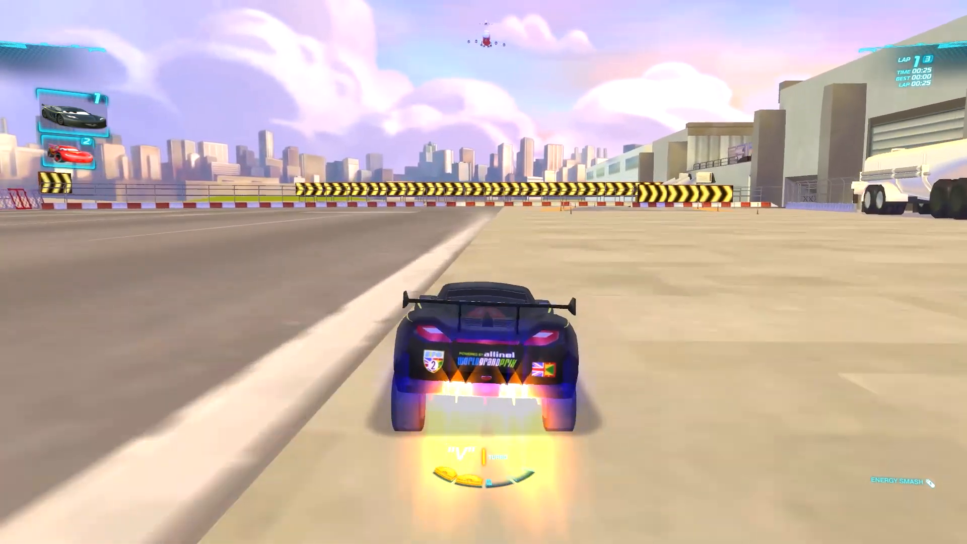
key(Right)
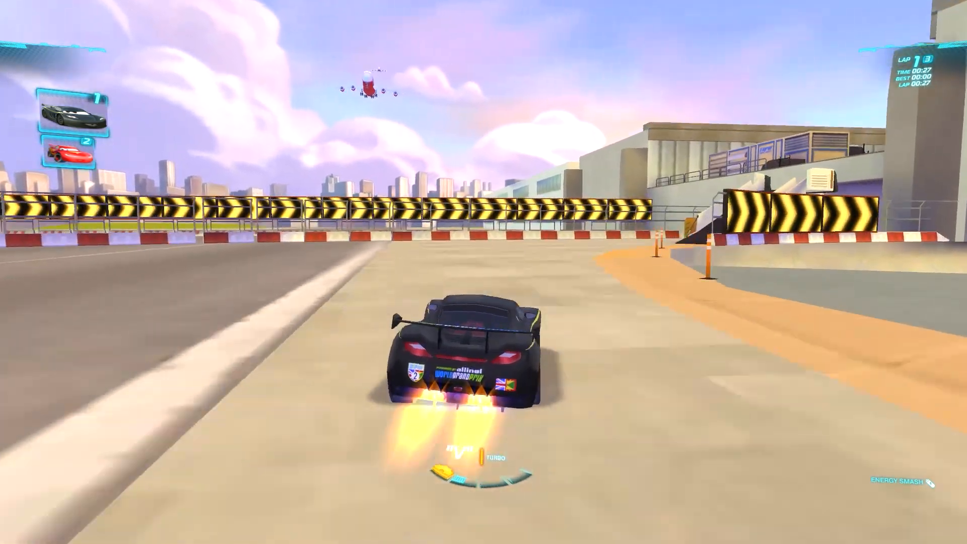
key(Right)
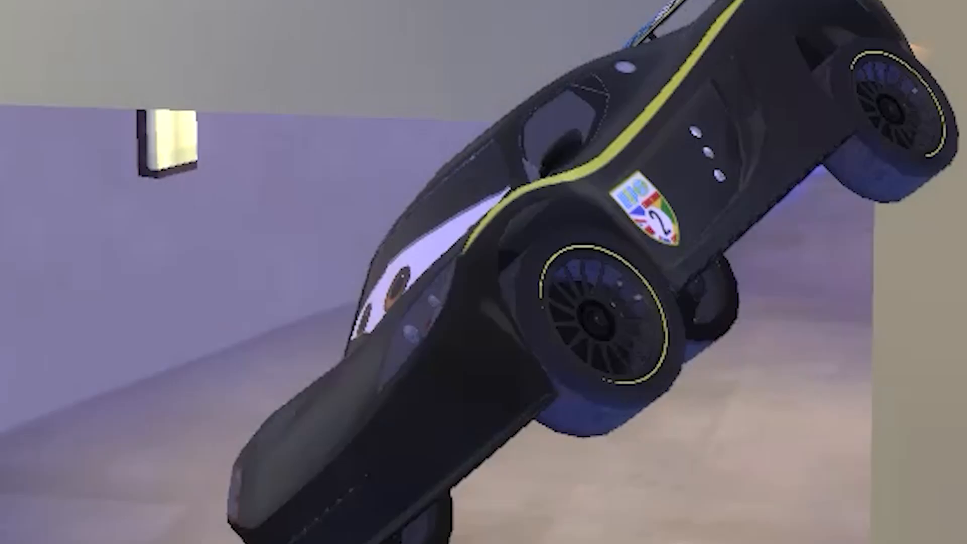
key(Left)
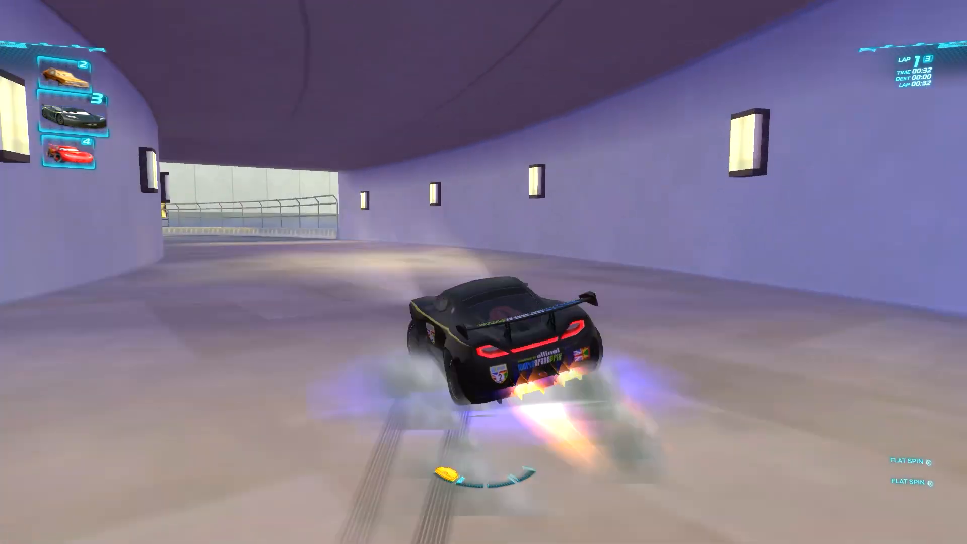
key(Left)
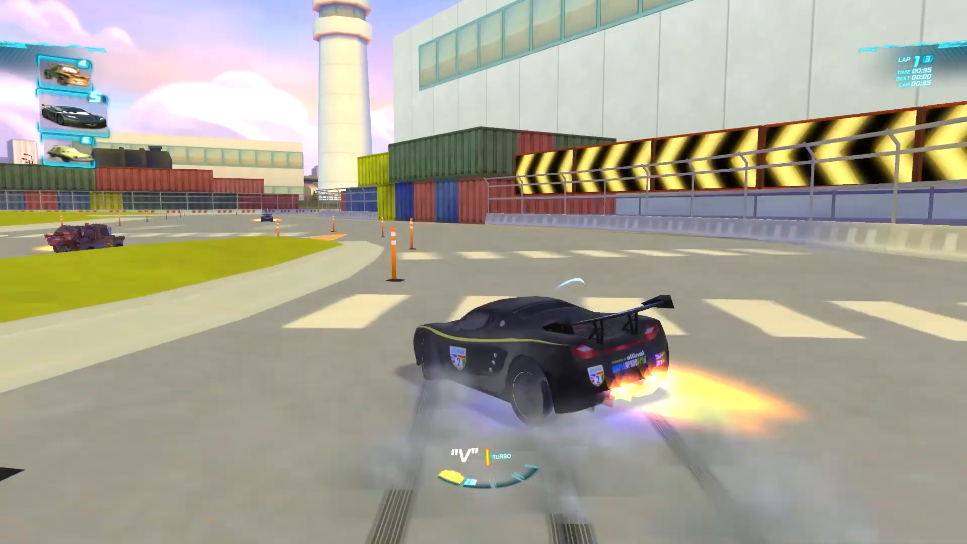
key(v)
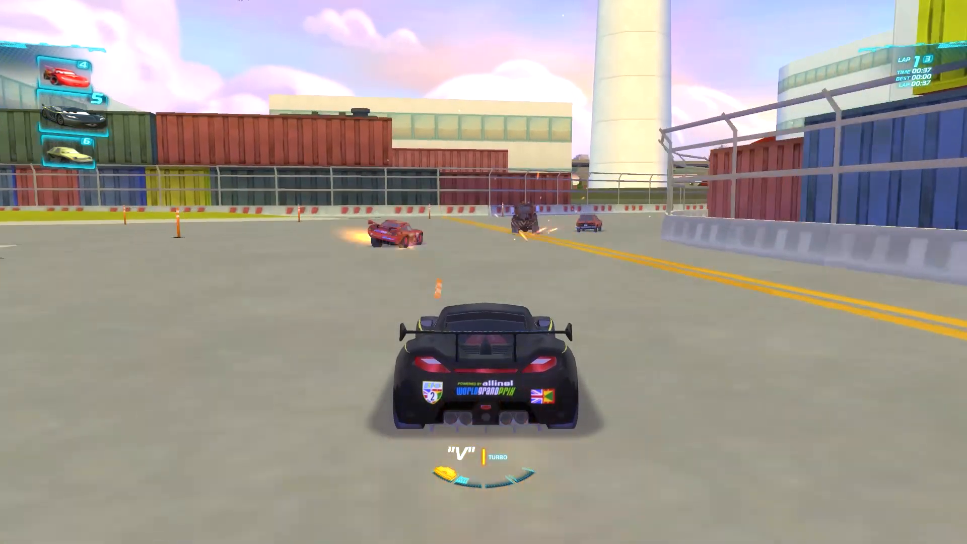